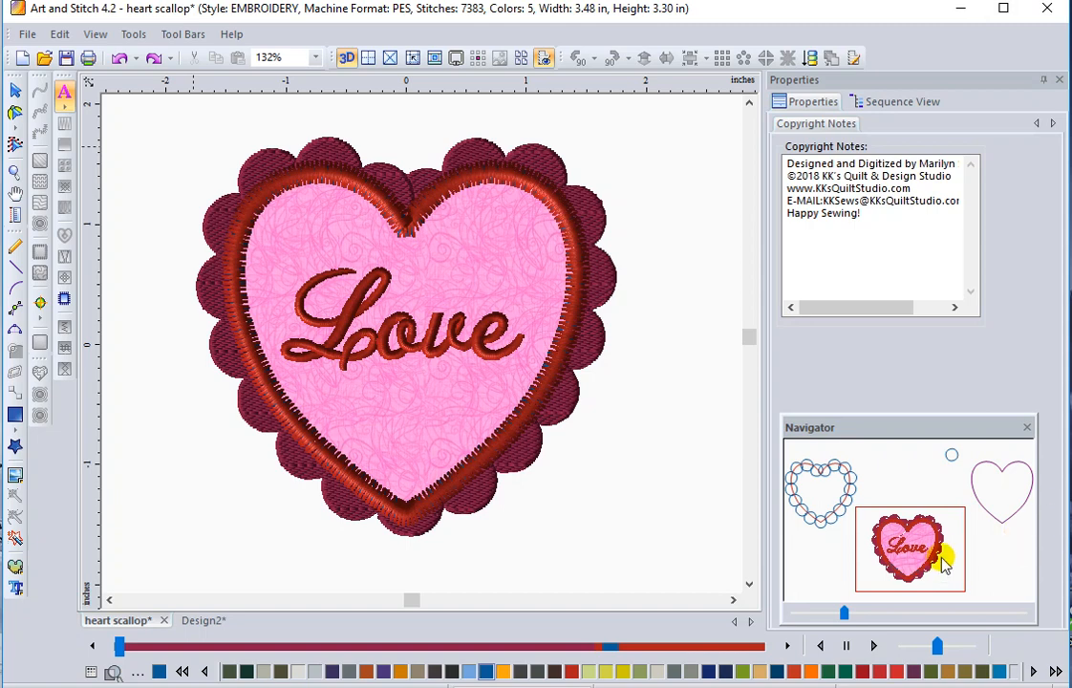
Preview the small circle repeated along the built-in circle and heart paths using Design on path, without applying it
drag(958, 581, 1071, 592)
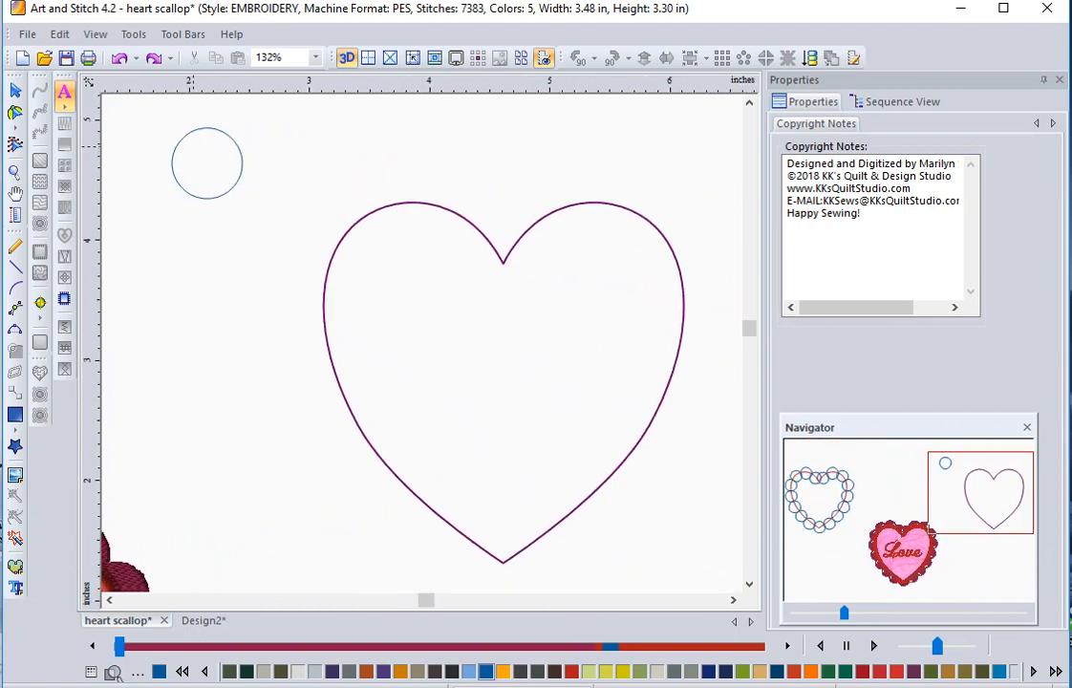
click(13, 90)
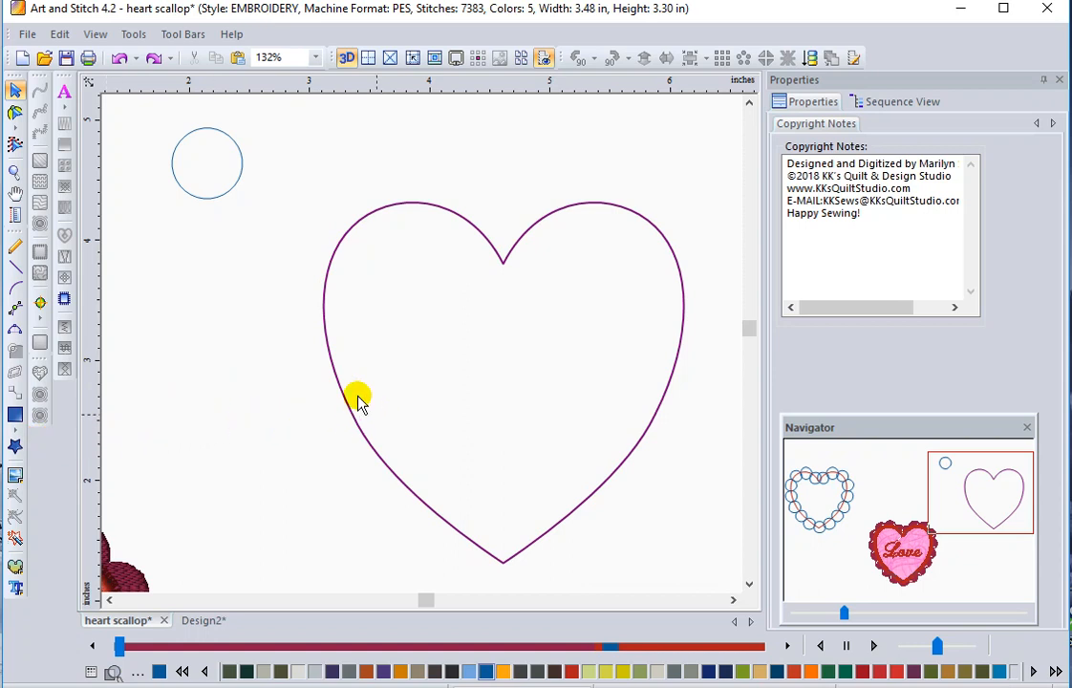
click(14, 423)
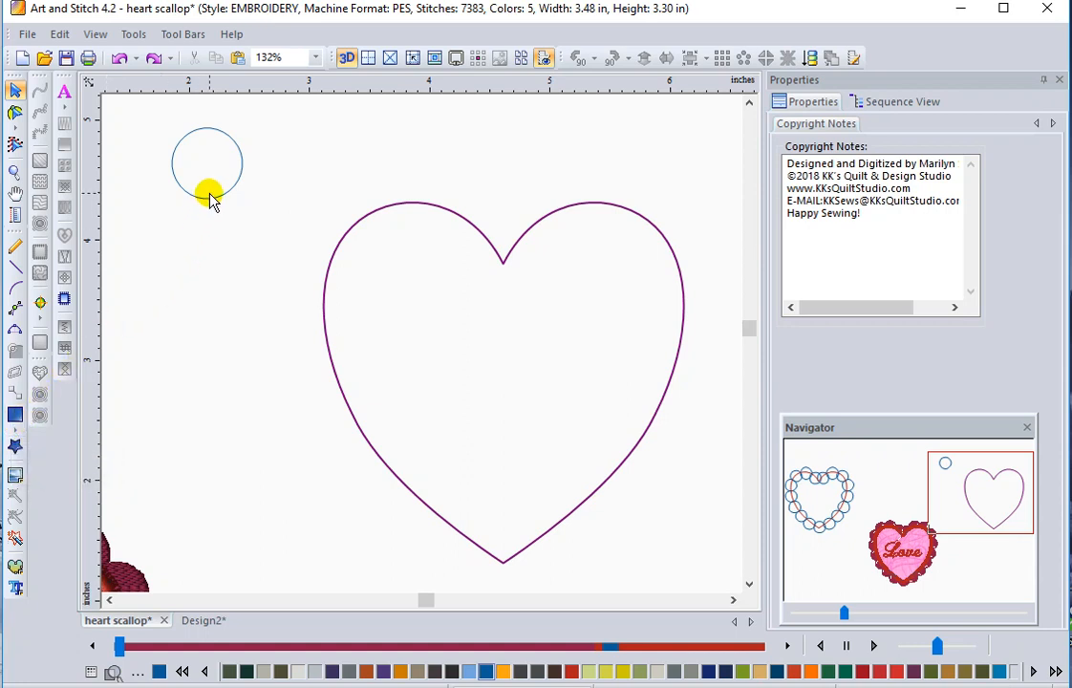
click(211, 196)
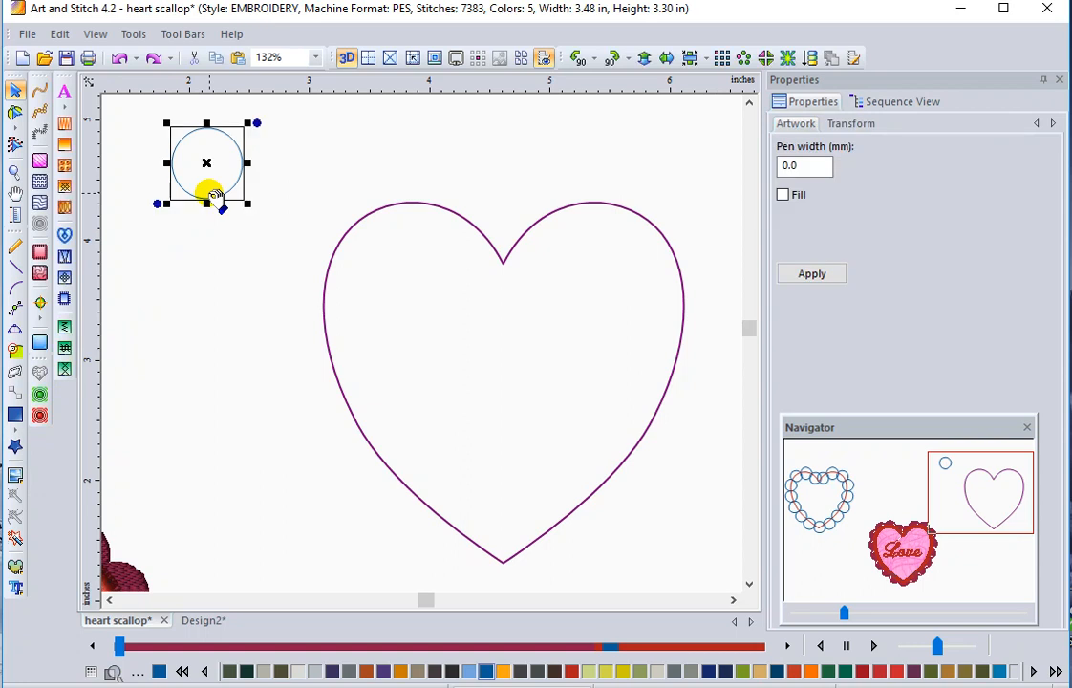
right_click(214, 198)
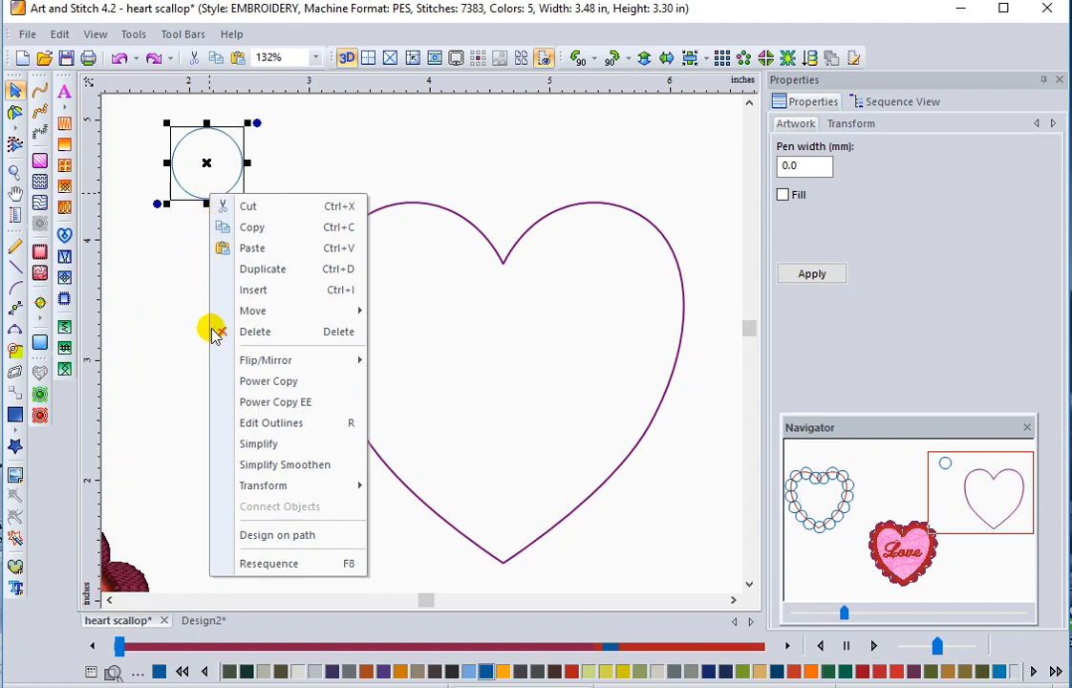
click(279, 536)
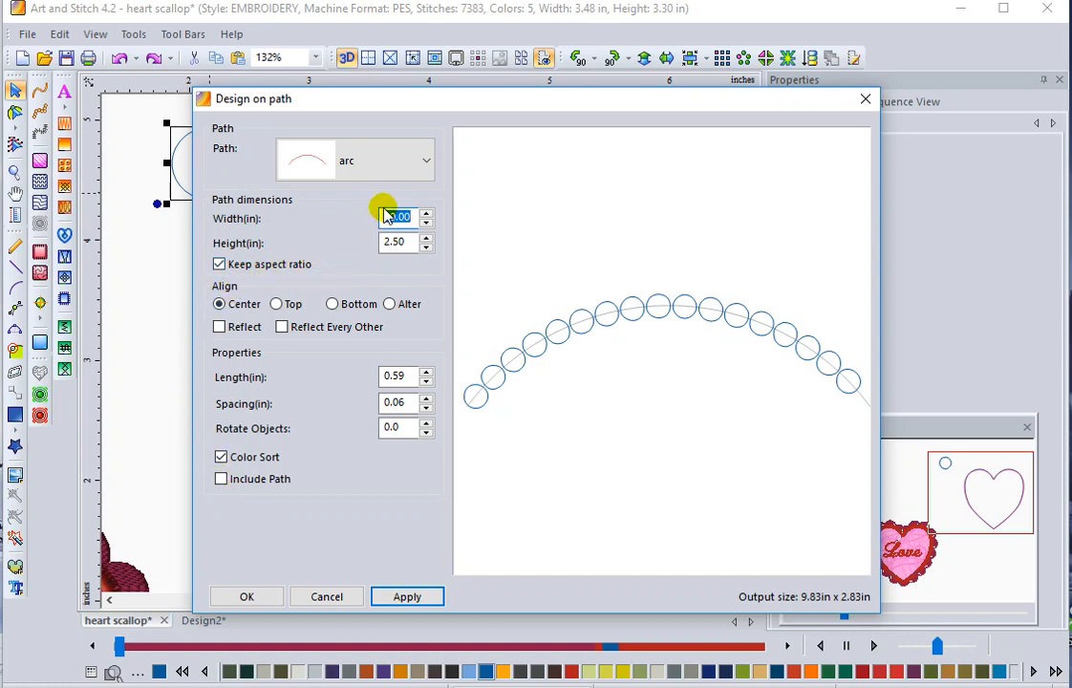
click(427, 164)
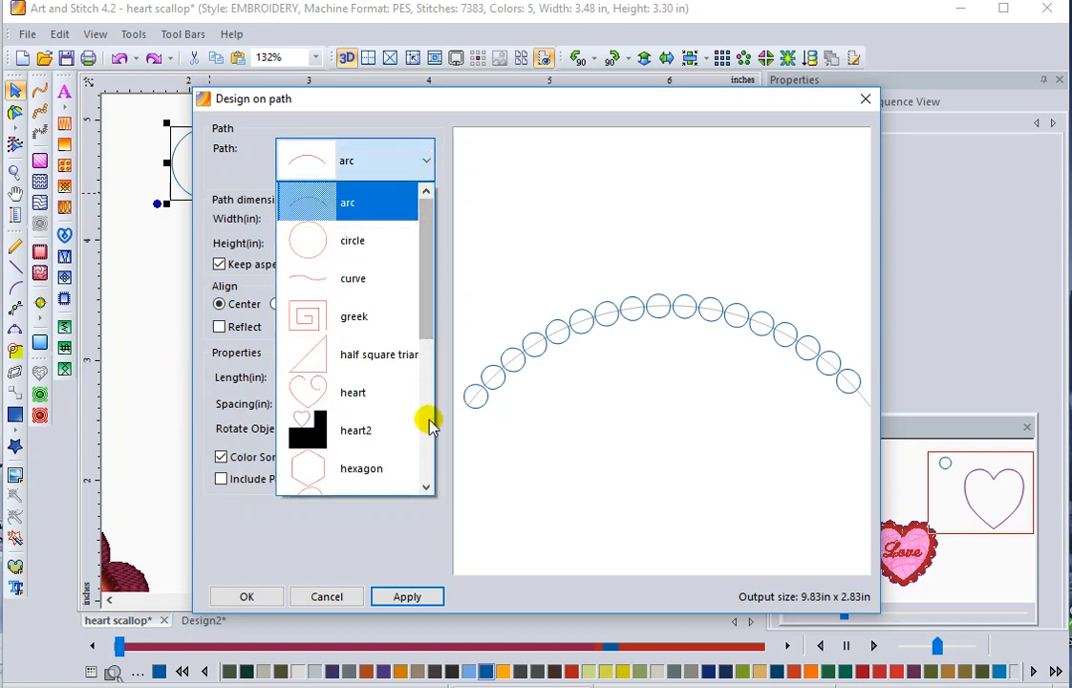
click(353, 244)
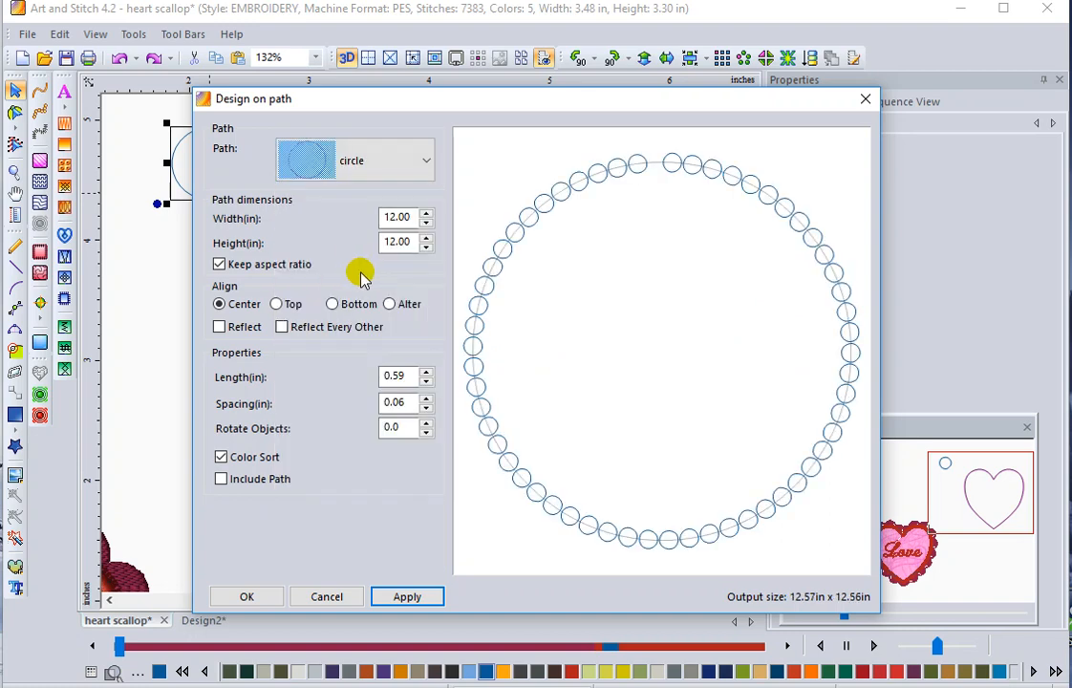
click(422, 169)
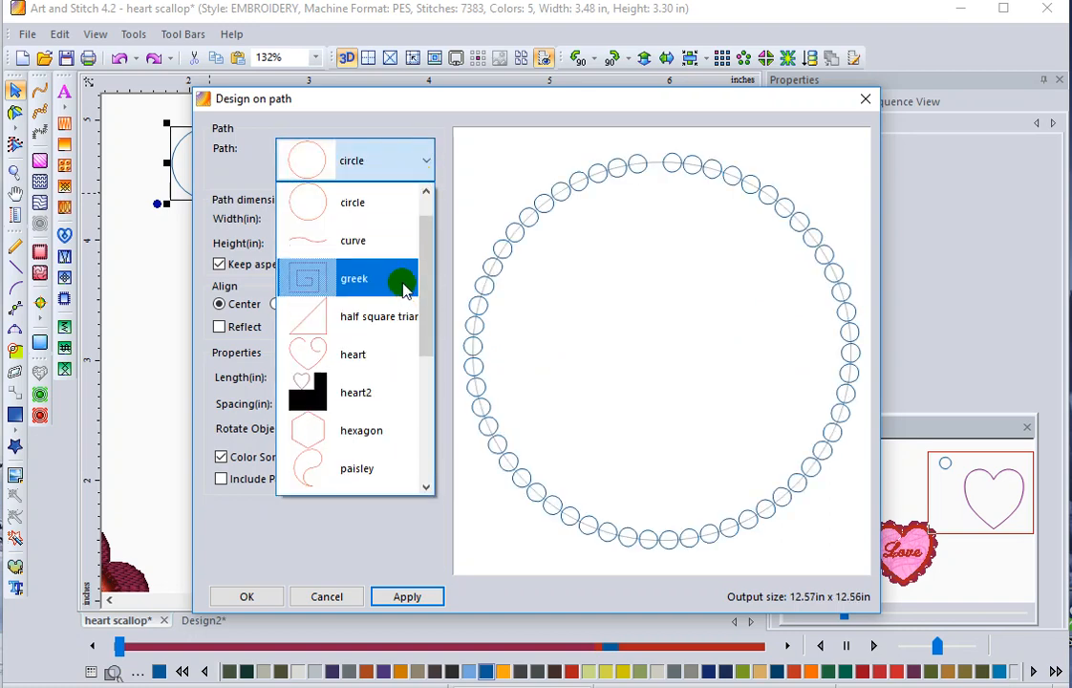
click(398, 361)
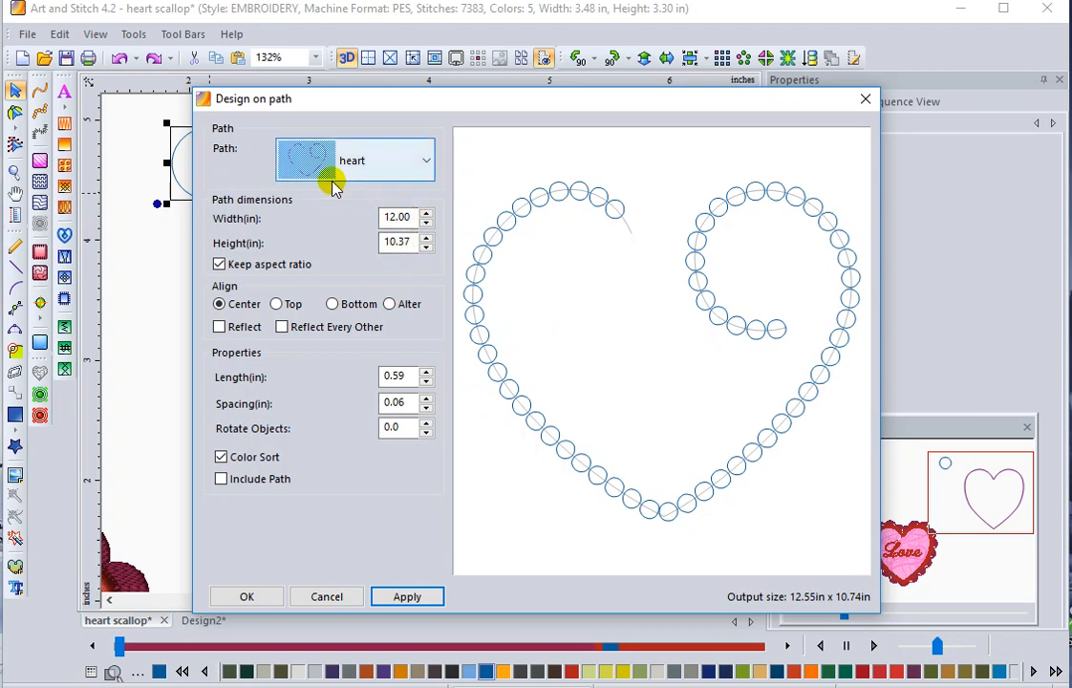
click(320, 597)
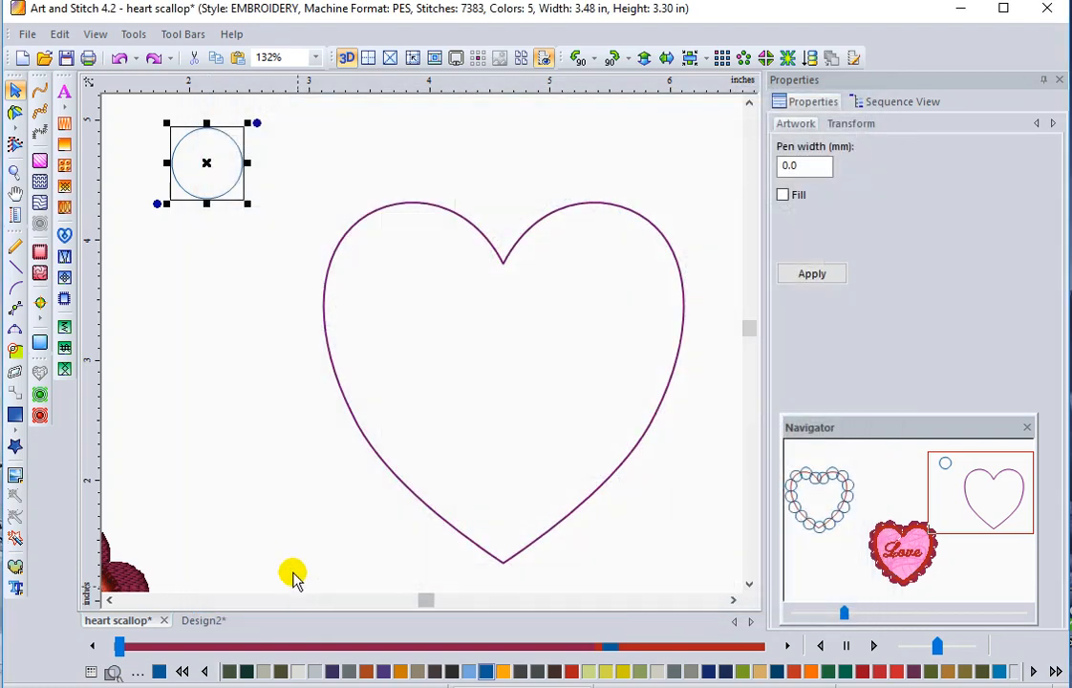
Start saving the large purple heart outline as a design path under the name heart2, without completing the save
click(369, 441)
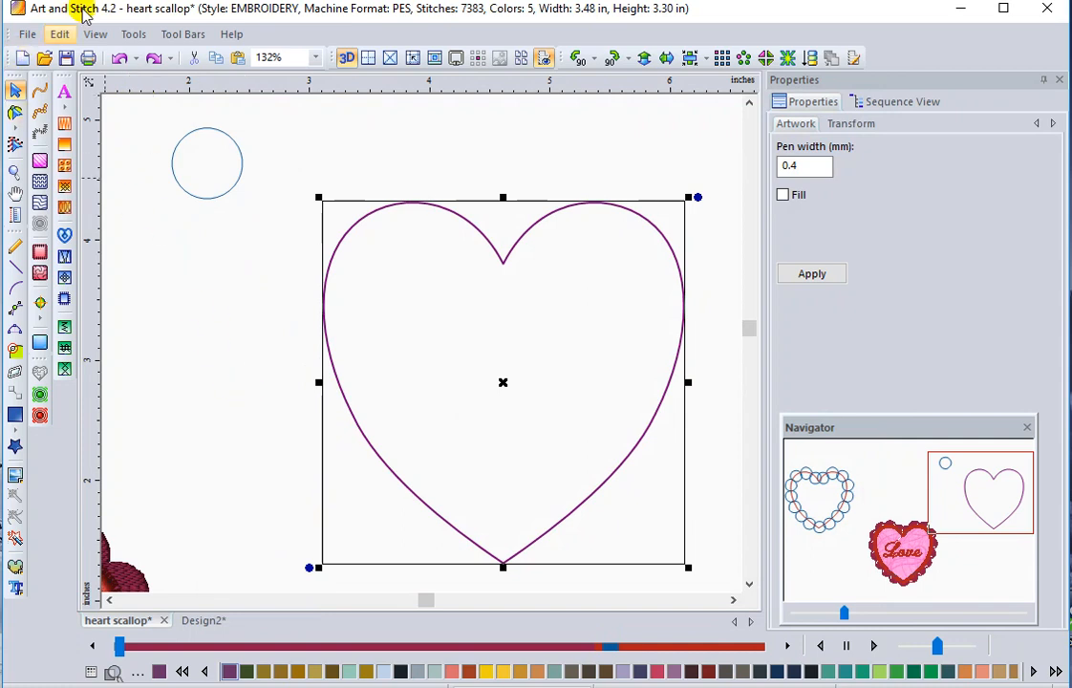
click(134, 36)
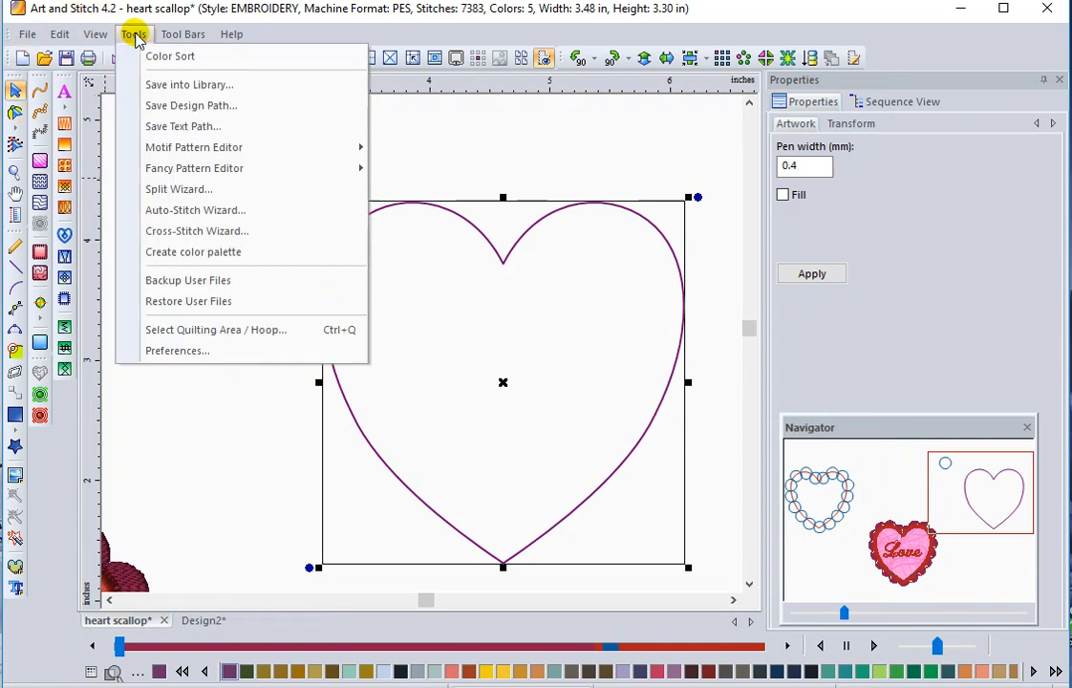
click(167, 107)
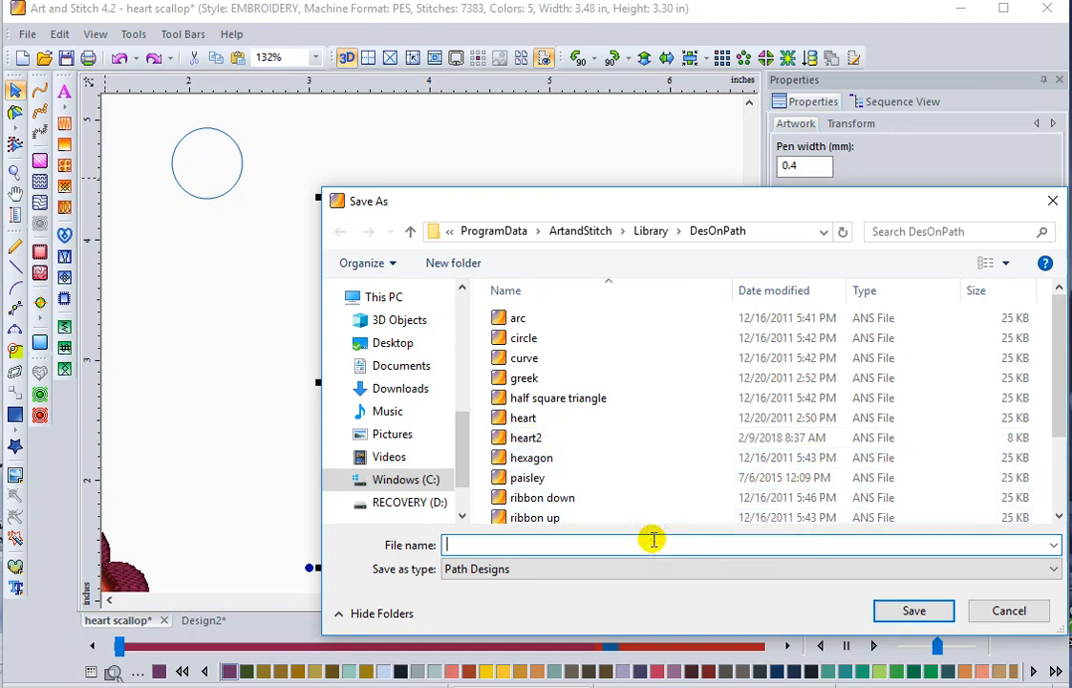
click(532, 445)
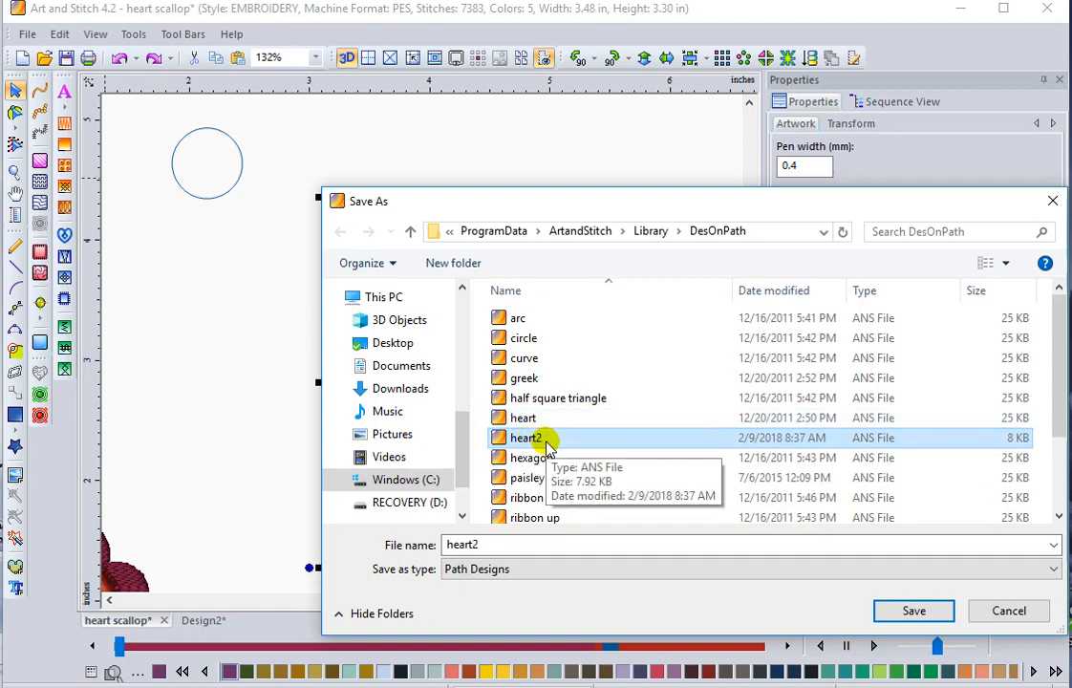
click(471, 543)
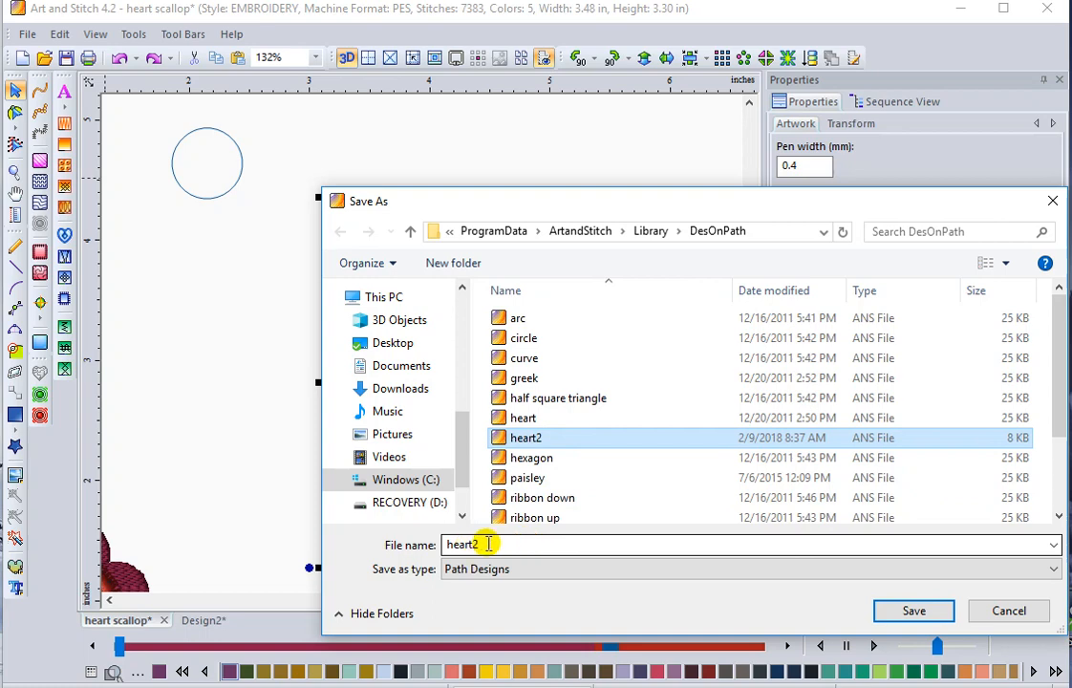
click(1021, 616)
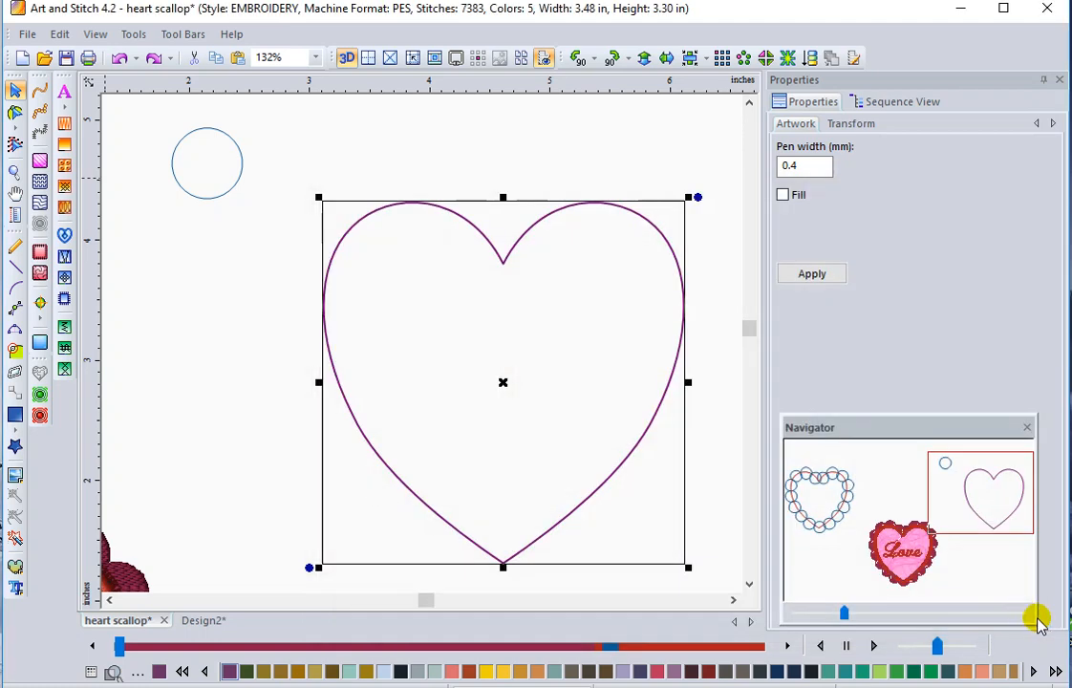
Preview the small circle repeated along the custom heart2 path using Design on path, without applying it
click(208, 197)
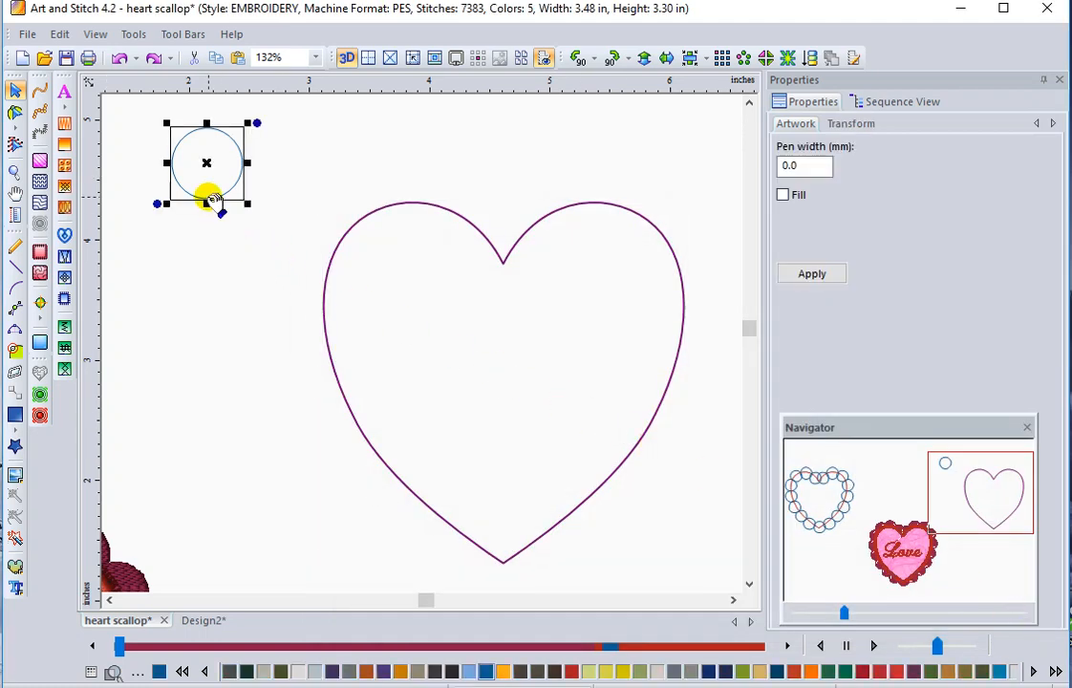
right_click(210, 200)
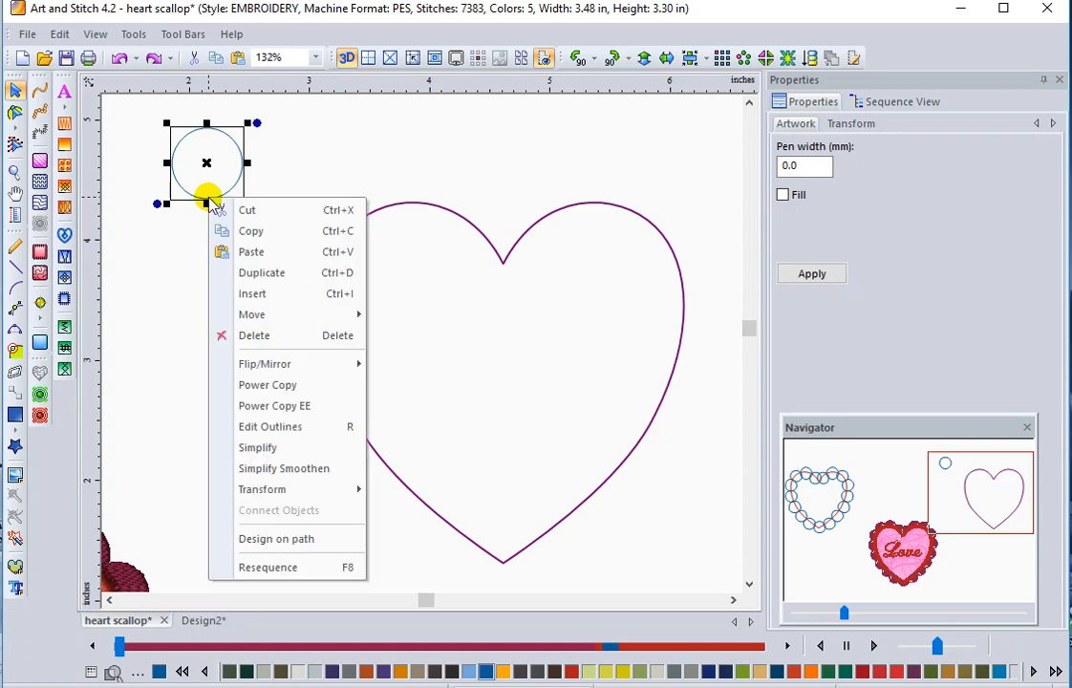
click(253, 540)
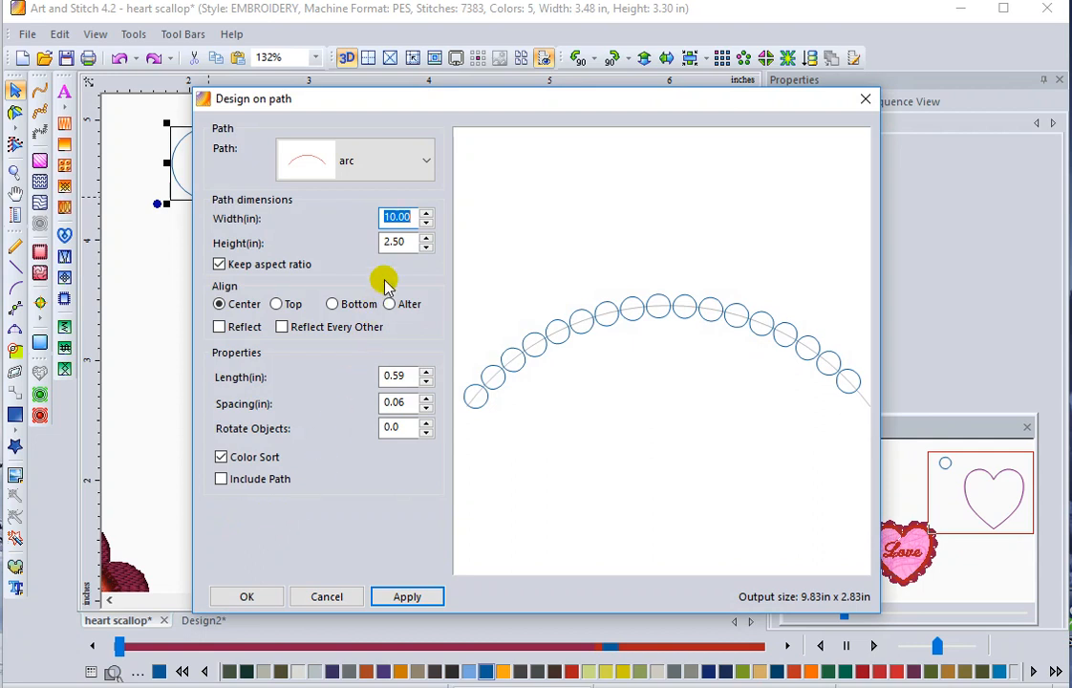
click(419, 168)
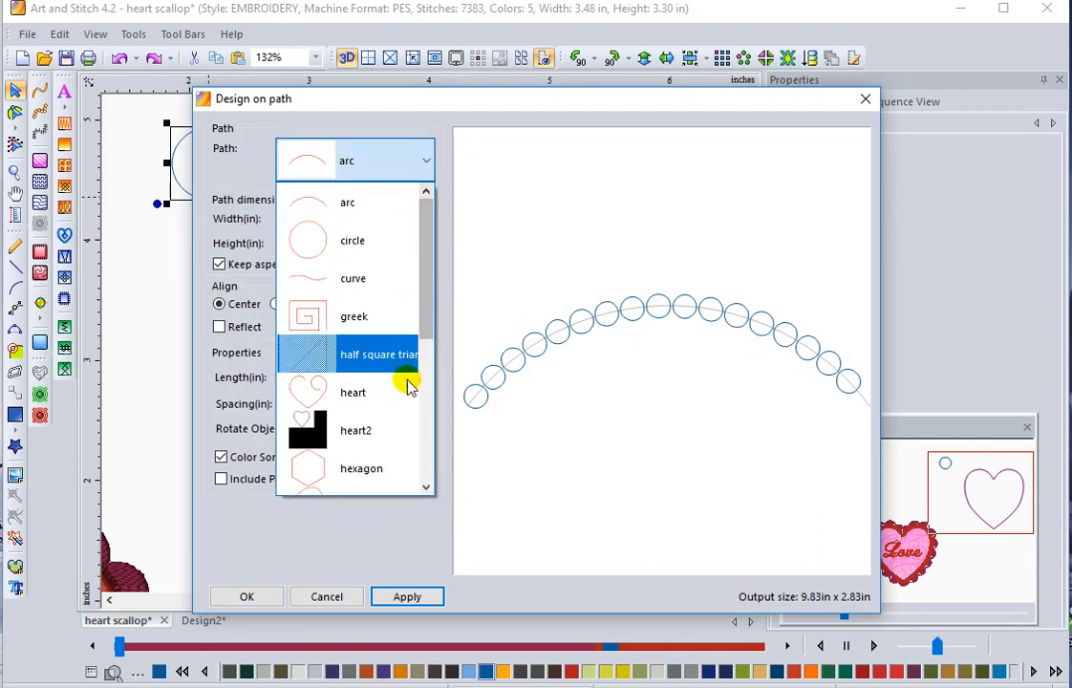
click(393, 437)
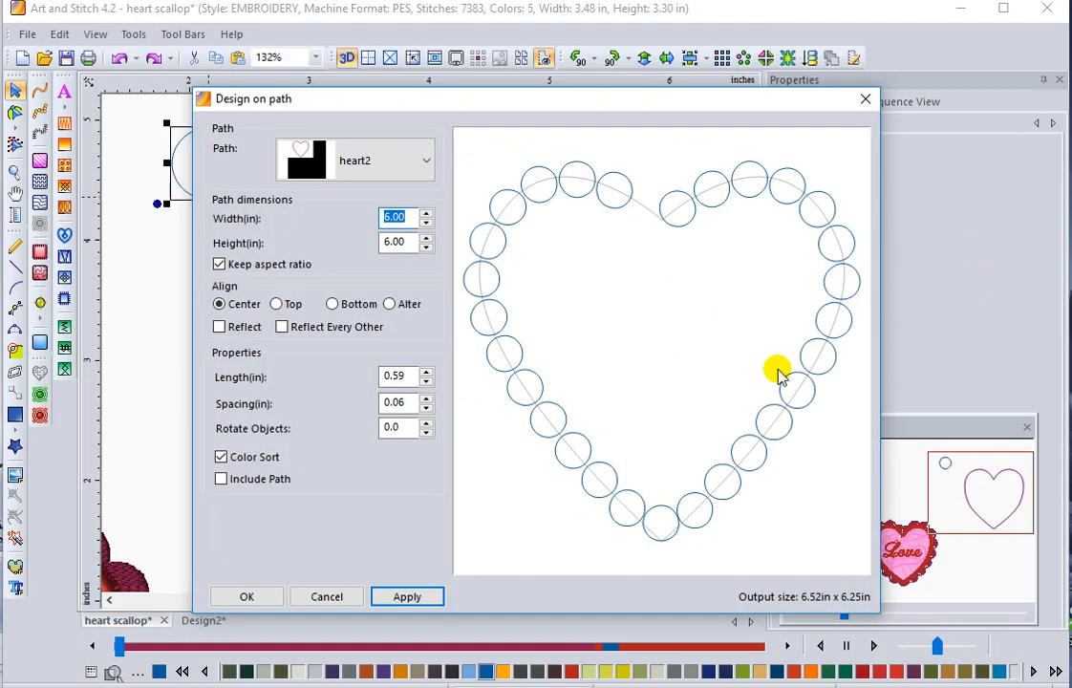
click(323, 597)
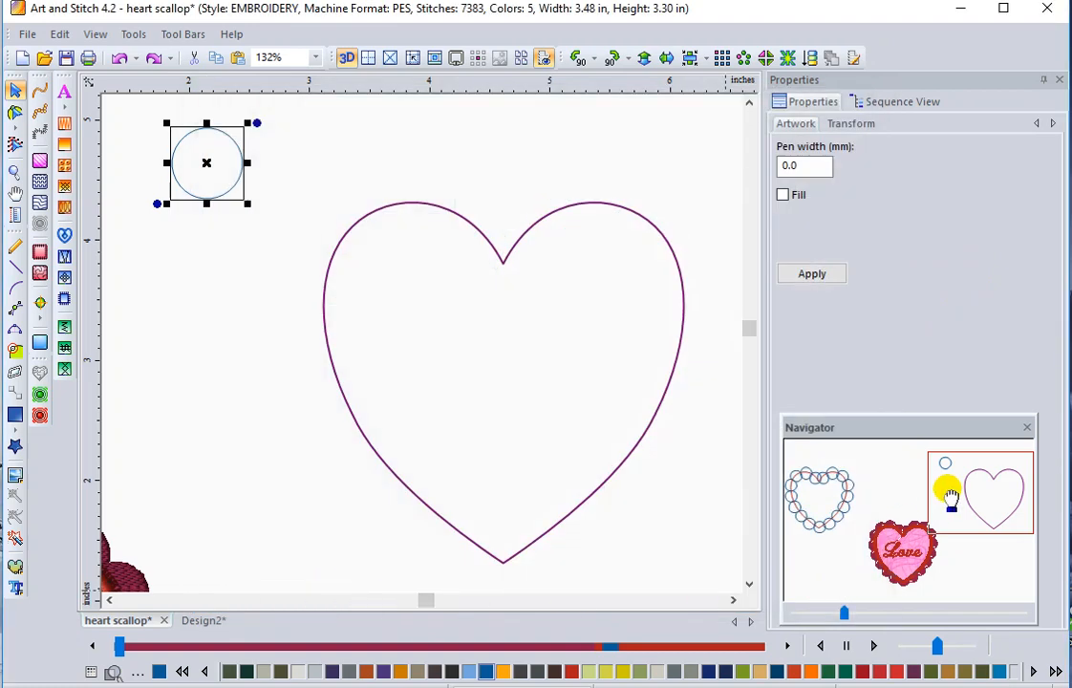
Clip the ring of overlapping circles together with the red heart outline using the Clip artwork transform
drag(948, 496, 785, 503)
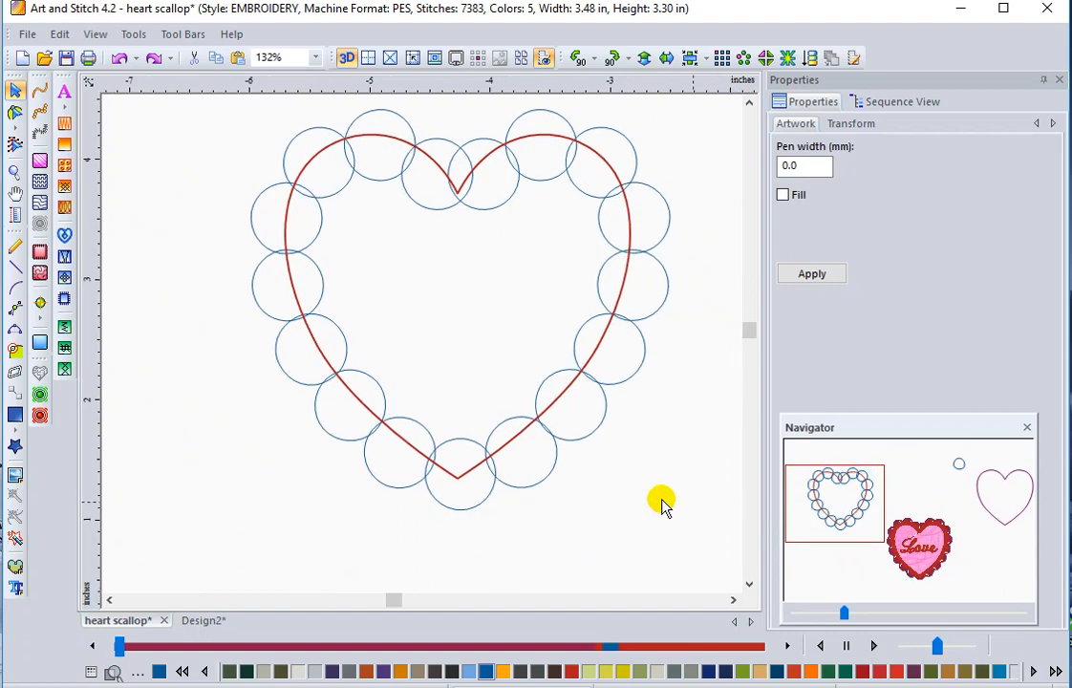
click(539, 465)
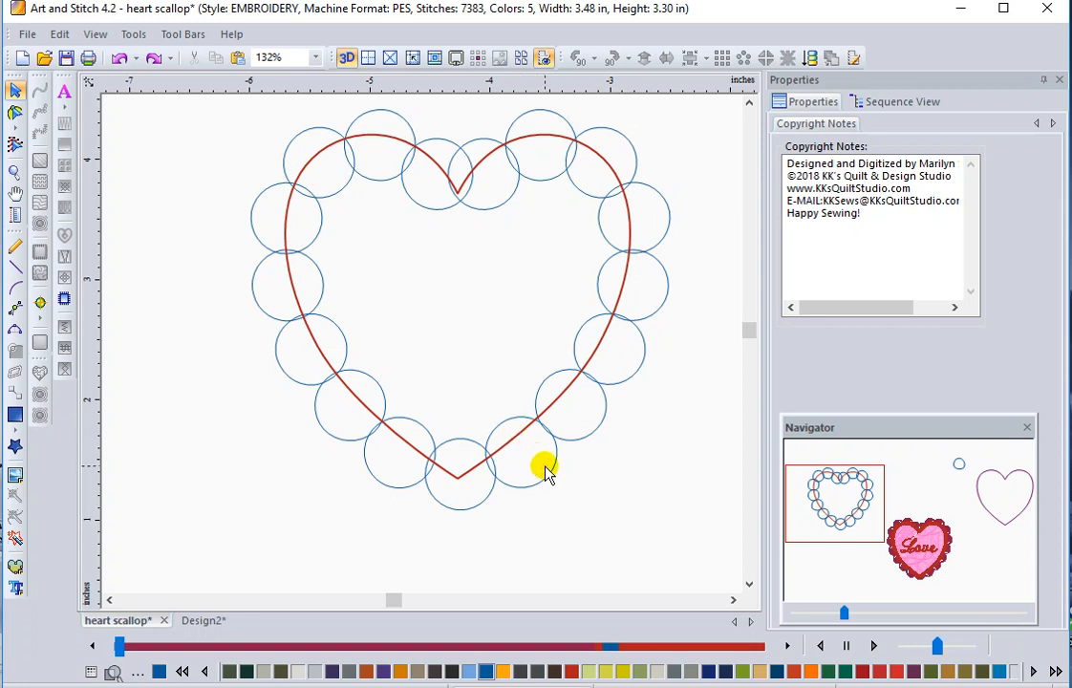
click(577, 435)
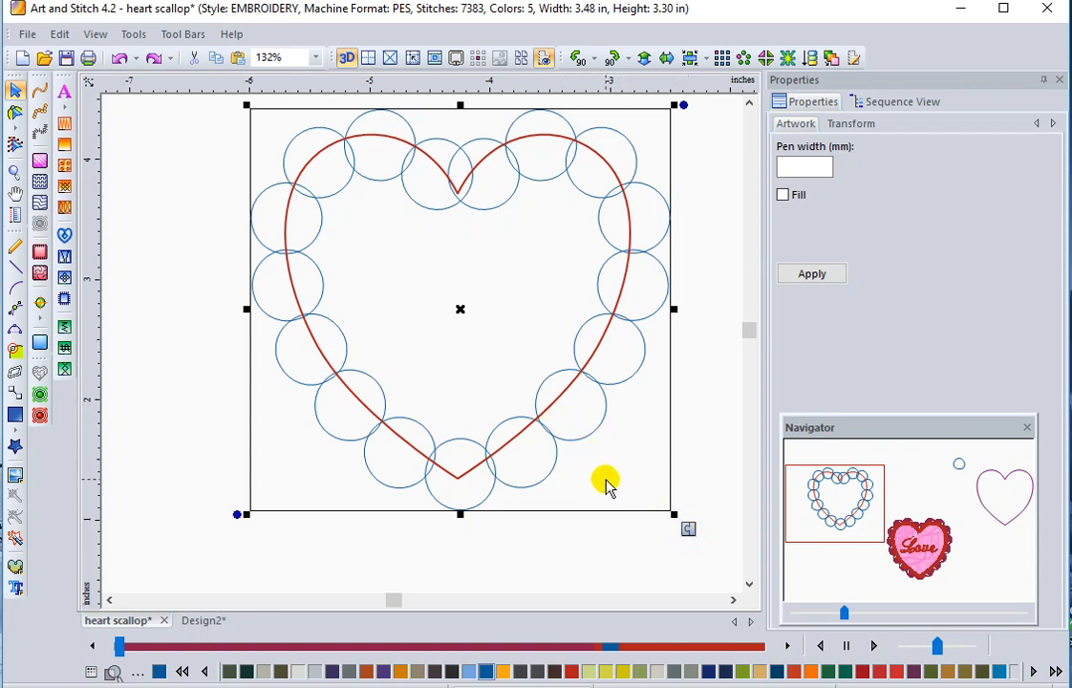
right_click(449, 343)
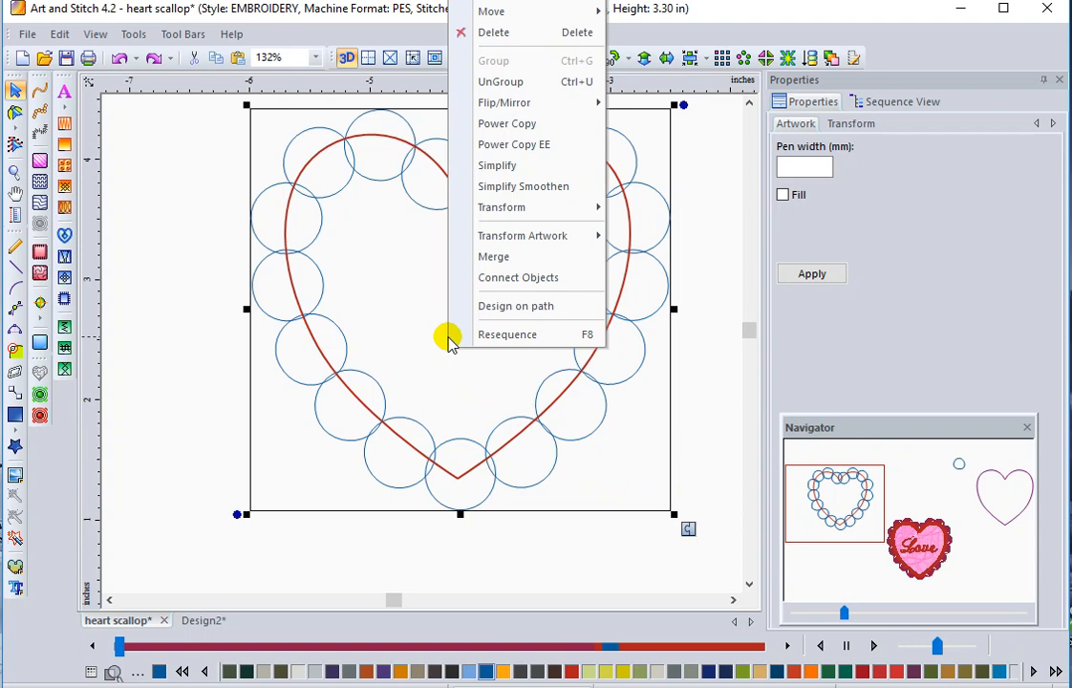
mouse_move(489, 241)
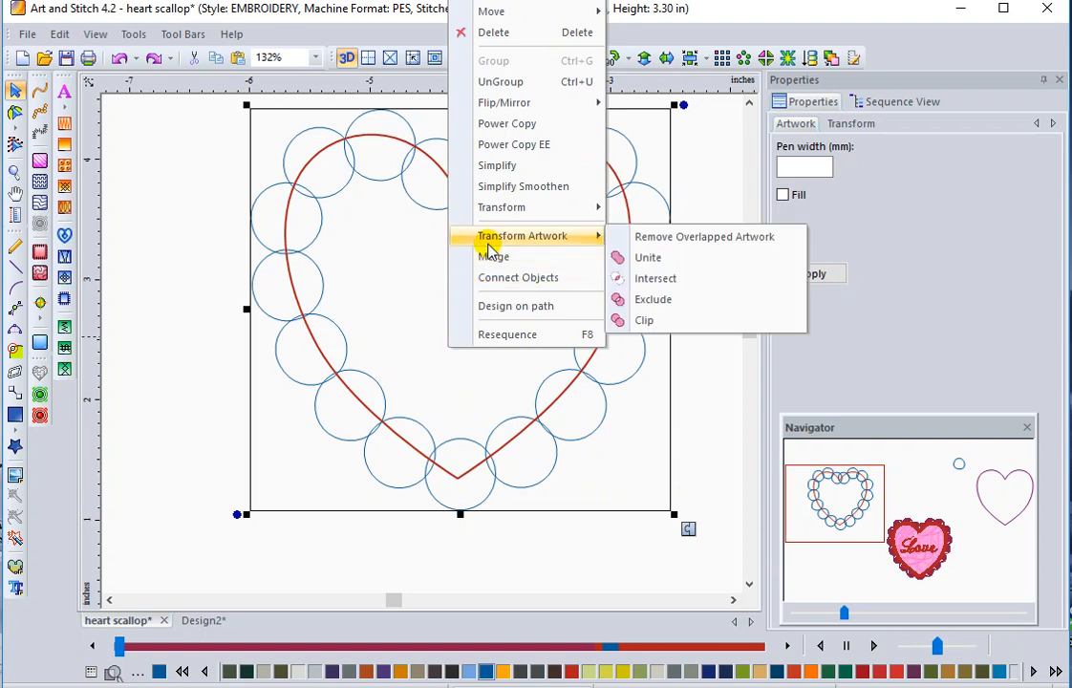
click(680, 325)
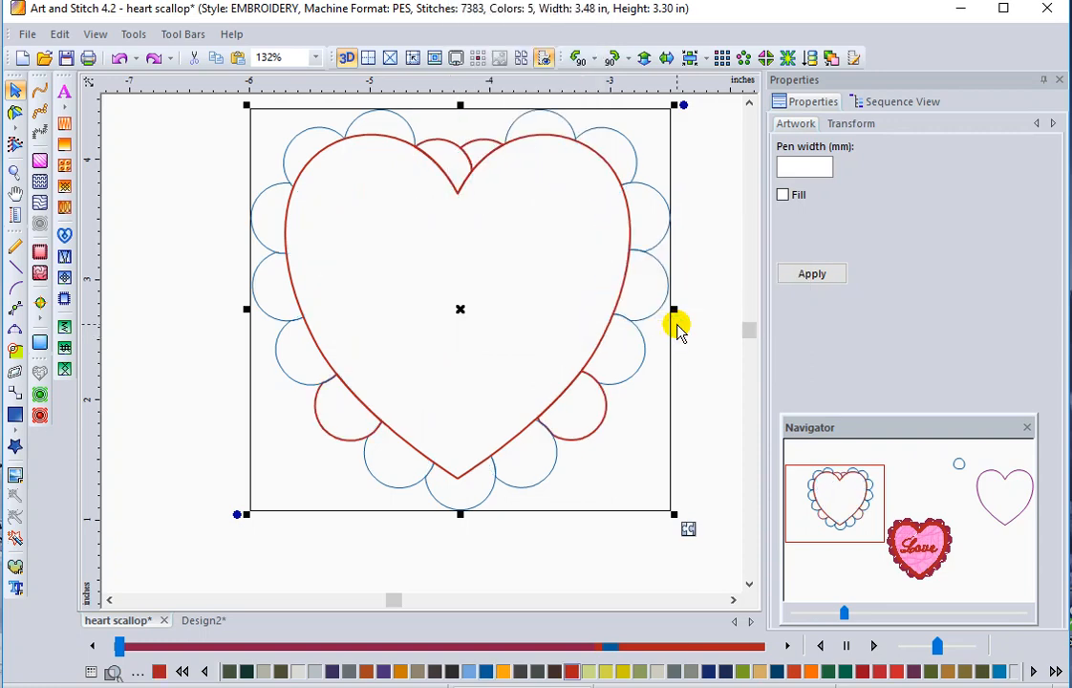
click(722, 409)
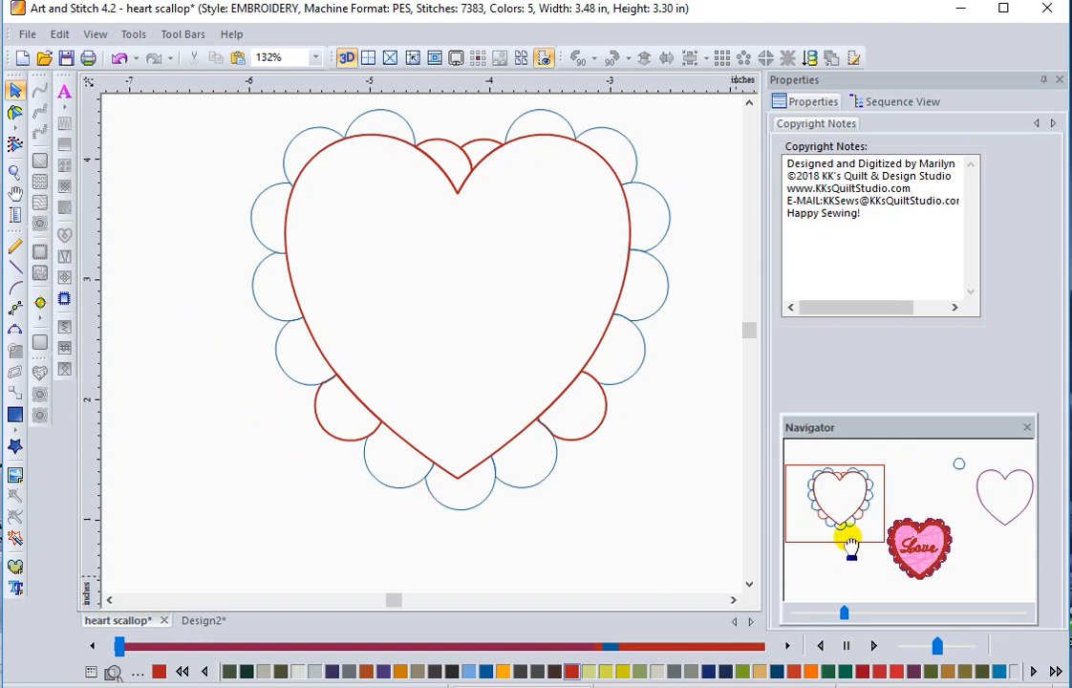
Examine the finished Love heart's stitch sequence, comparing the Madeira Classic Rayon 40 1383 Garnet scallops with the Madeira Classic Rayon 40 1447 appliqué
drag(863, 543, 922, 585)
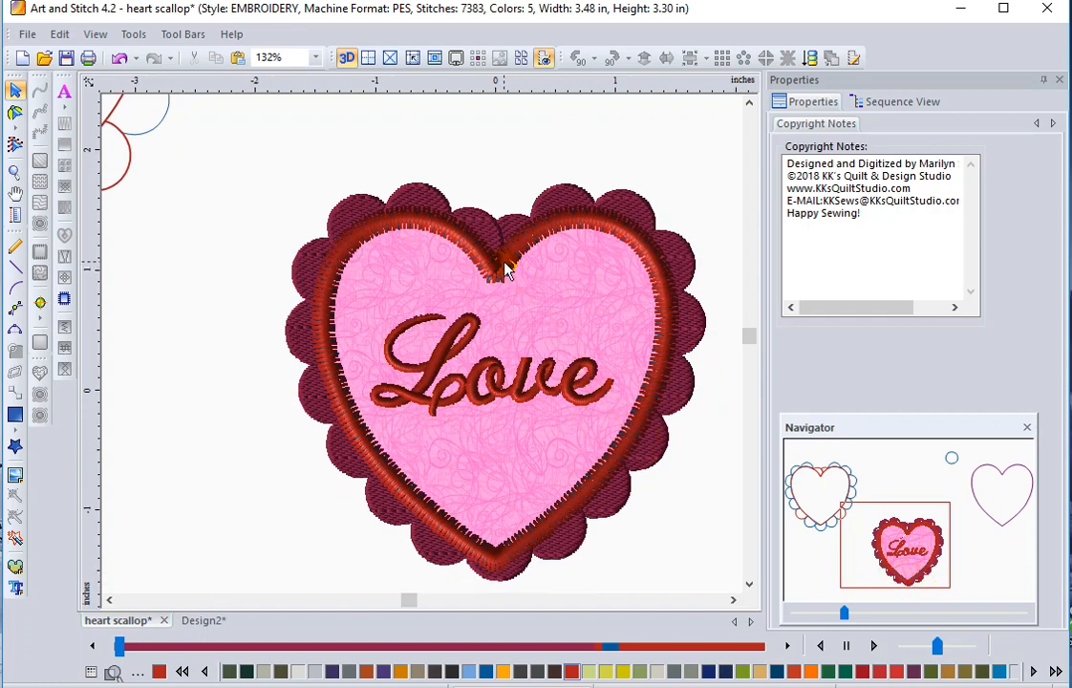
click(887, 107)
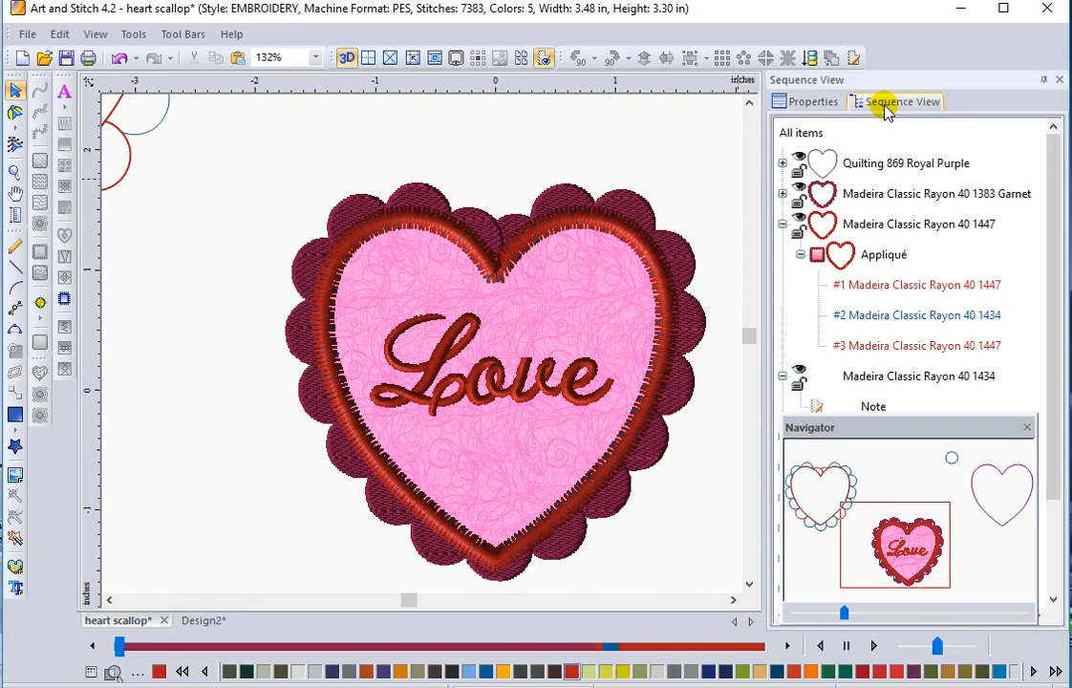
click(890, 225)
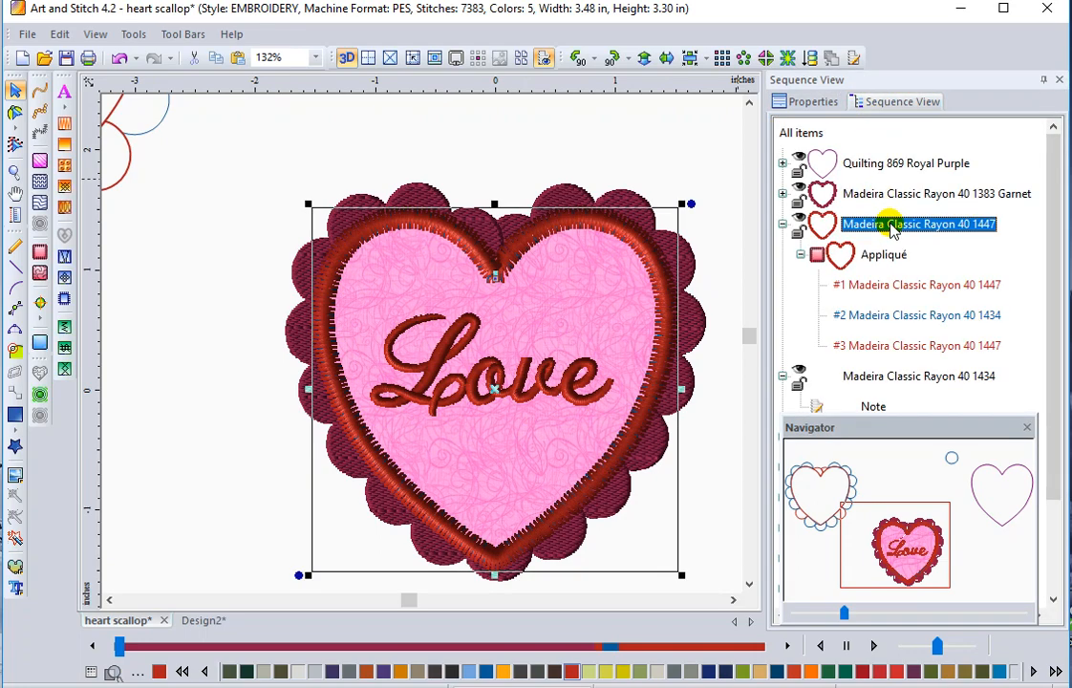
click(887, 194)
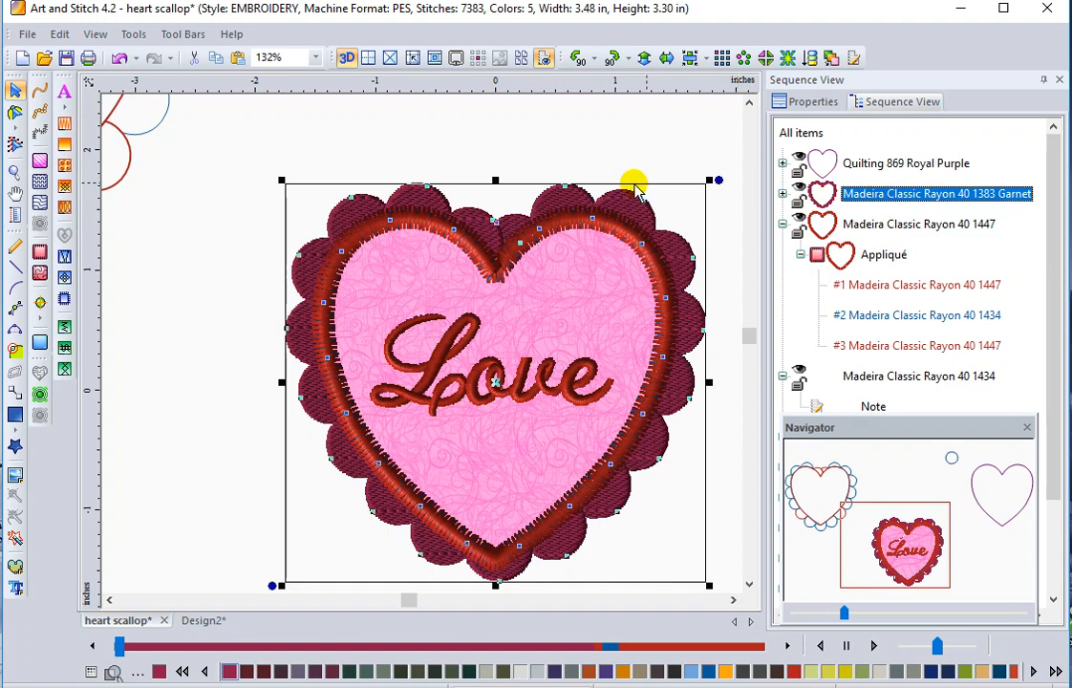
click(889, 225)
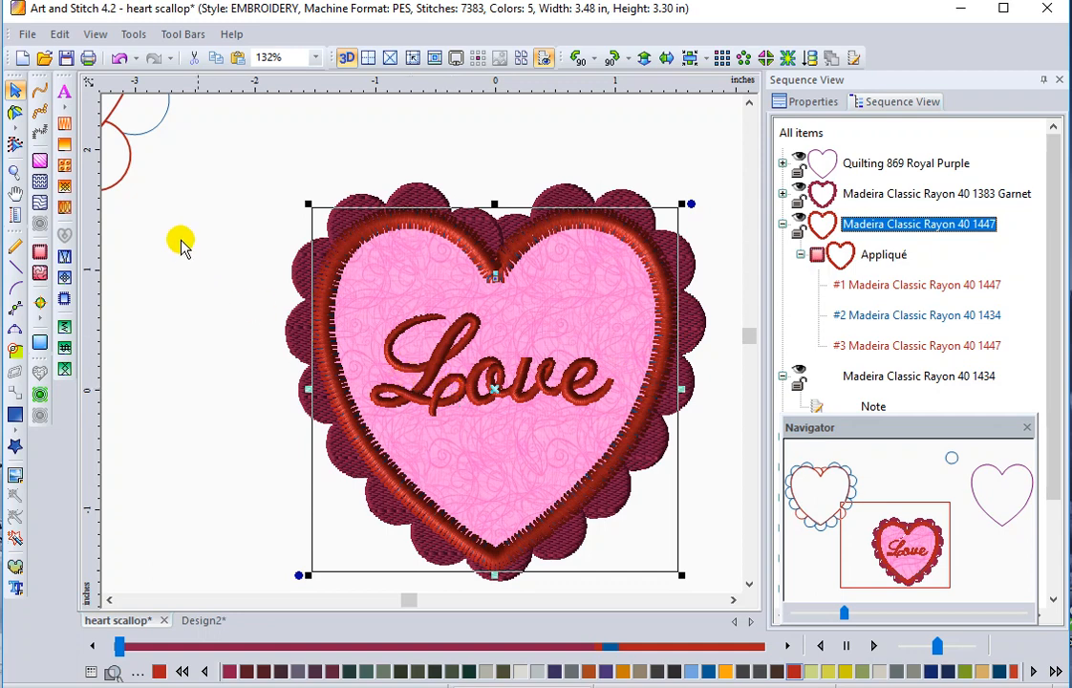
Select the Love lettering inside the appliqué heart and review its text and font properties, leaving the text unchanged
click(63, 93)
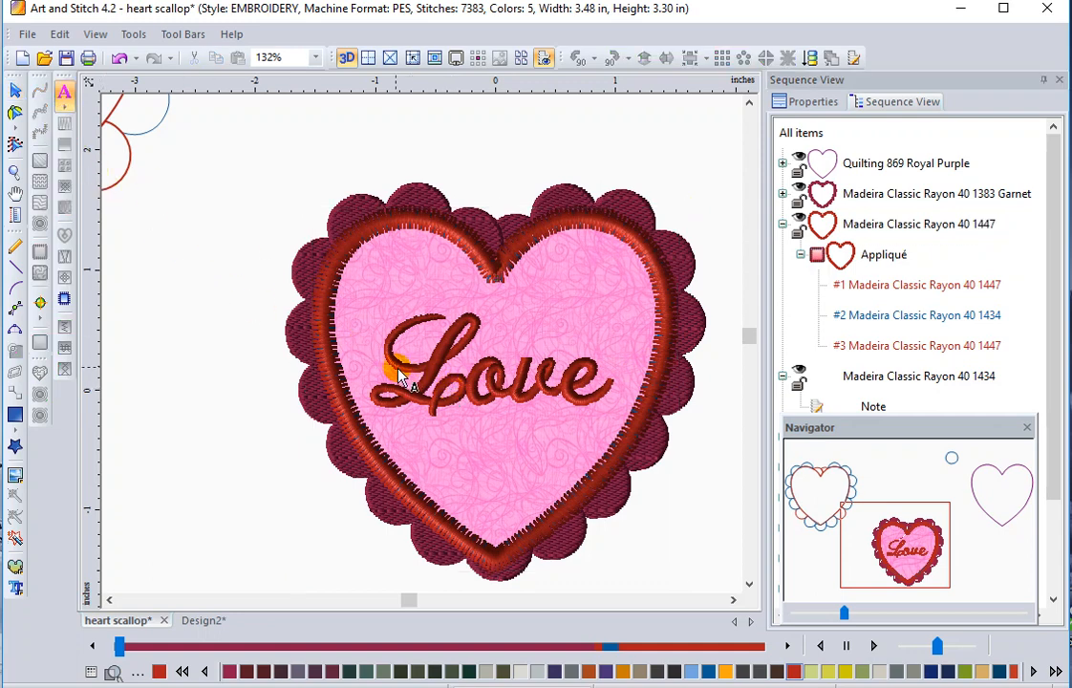
click(435, 409)
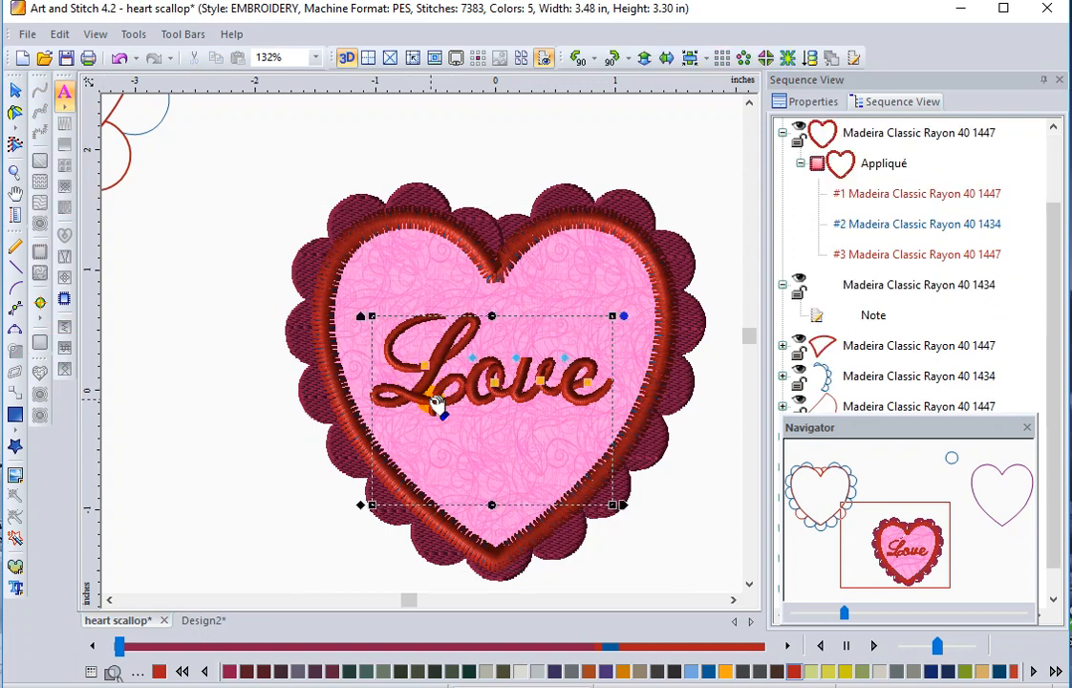
click(811, 100)
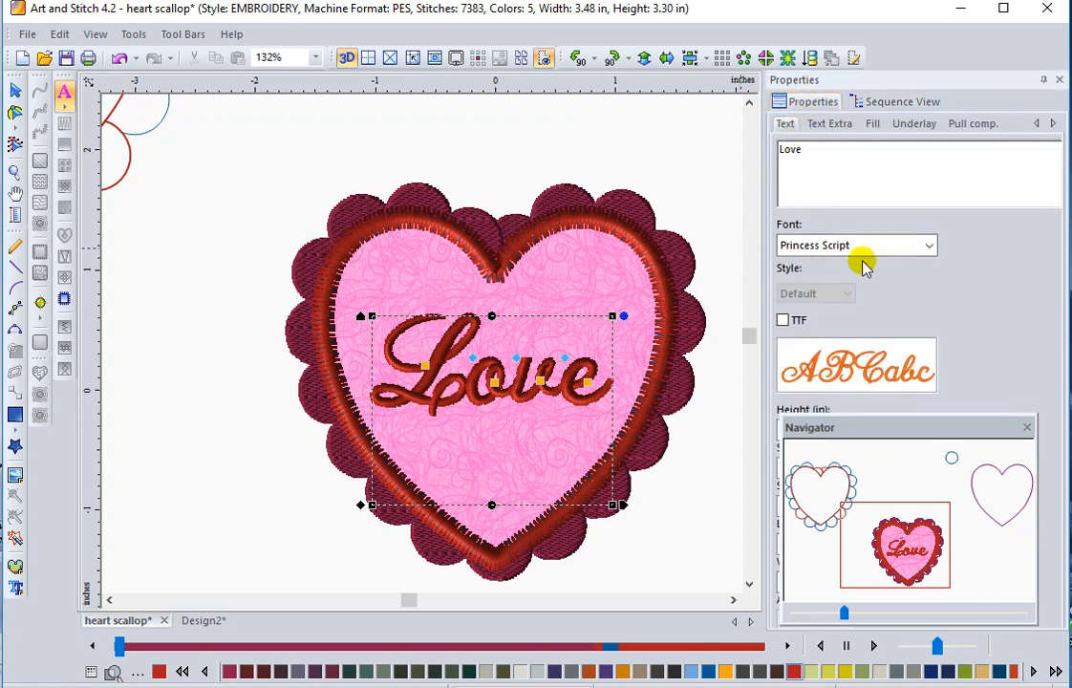
click(714, 436)
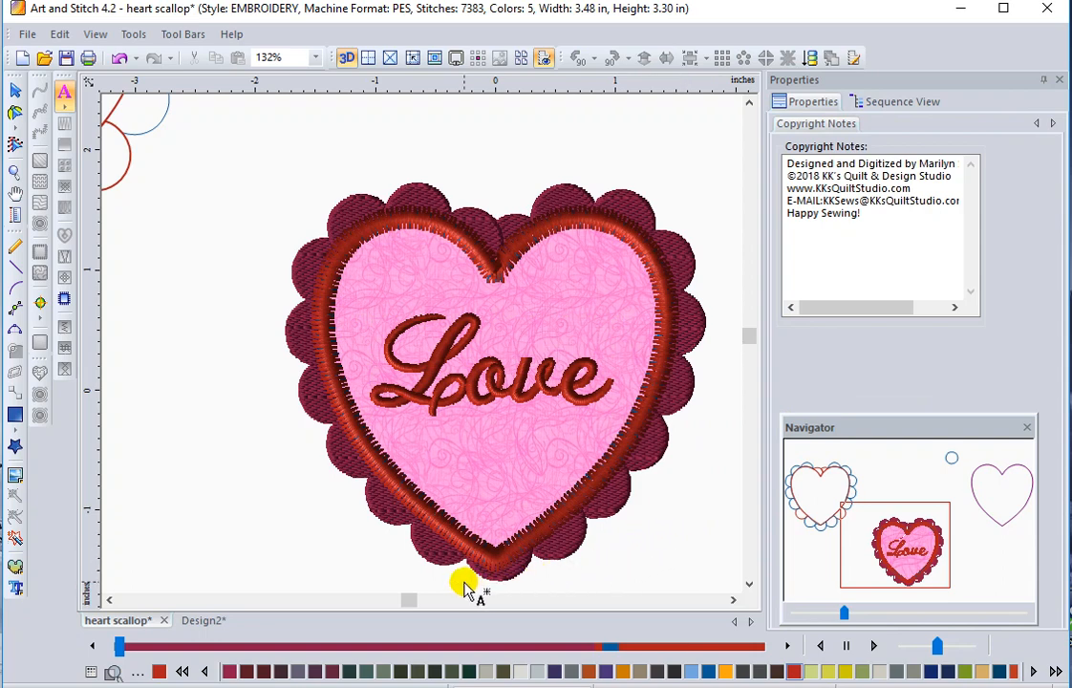
Open the fill properties of the Madeira Classic Rayon 40 1188 Magenta heart in Design2 and look through the available motif patterns
click(197, 622)
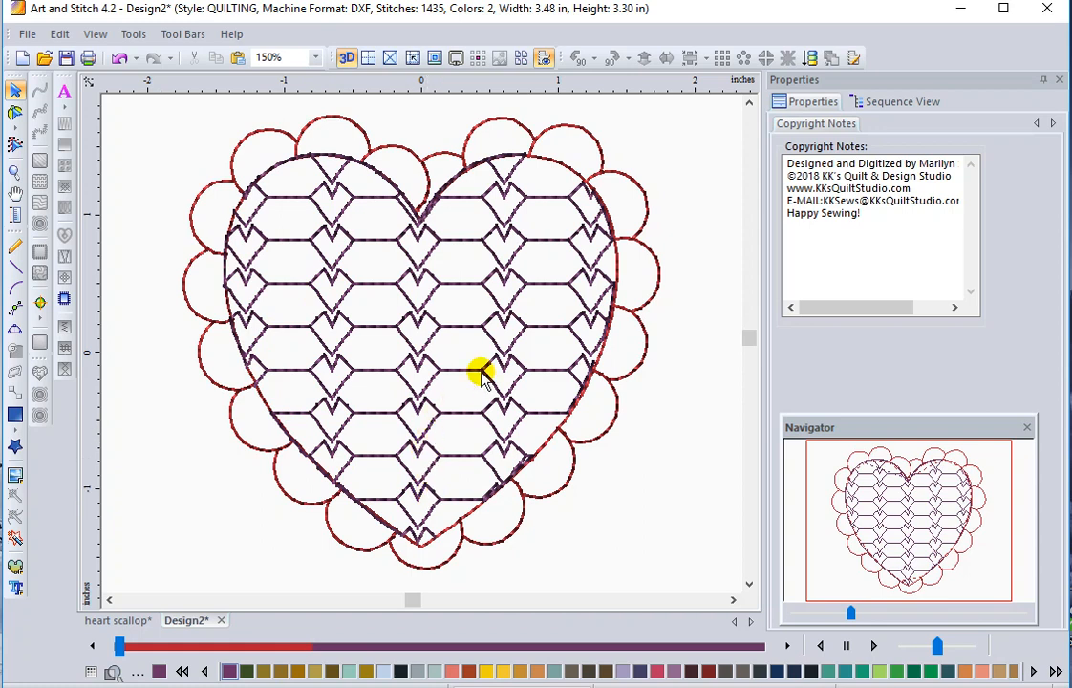
click(899, 103)
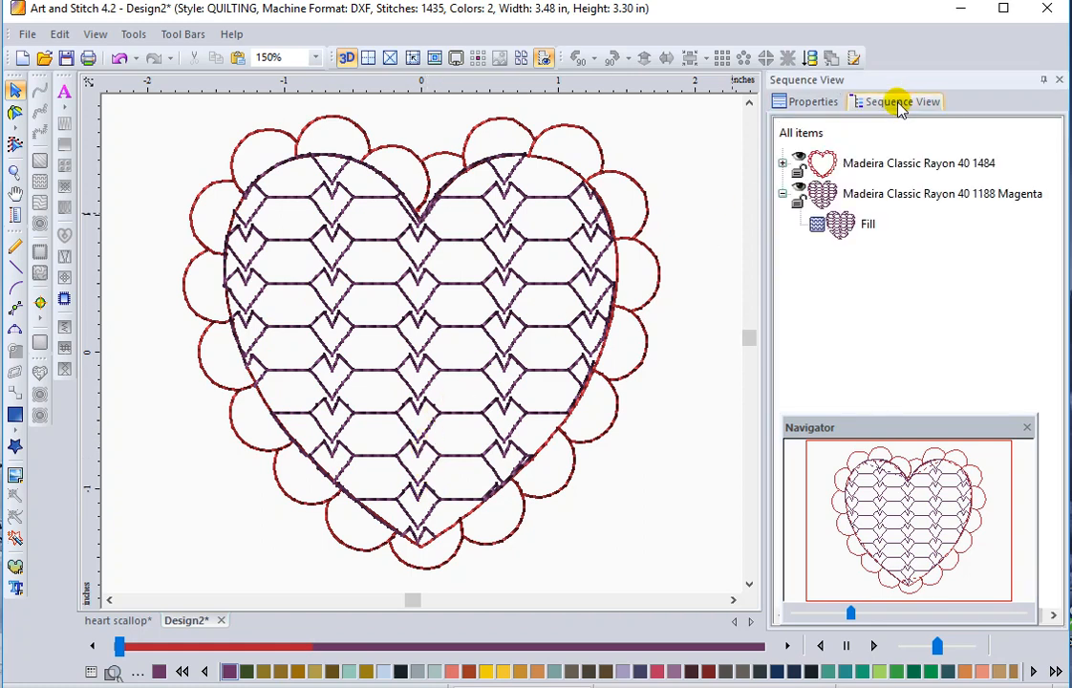
click(878, 195)
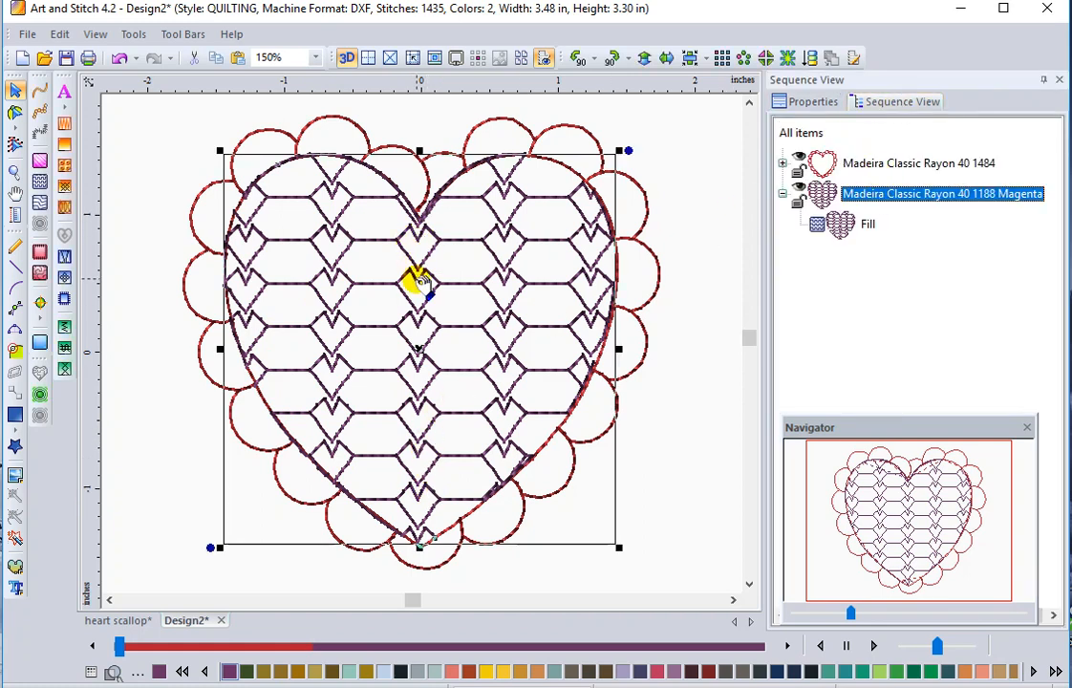
click(809, 103)
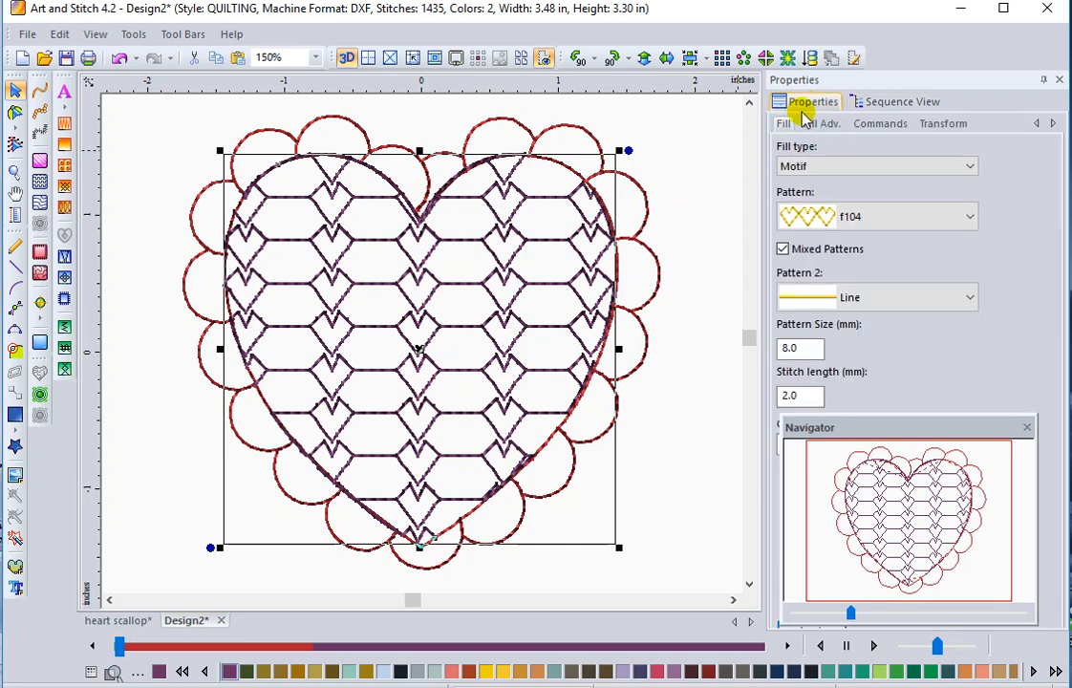
click(942, 230)
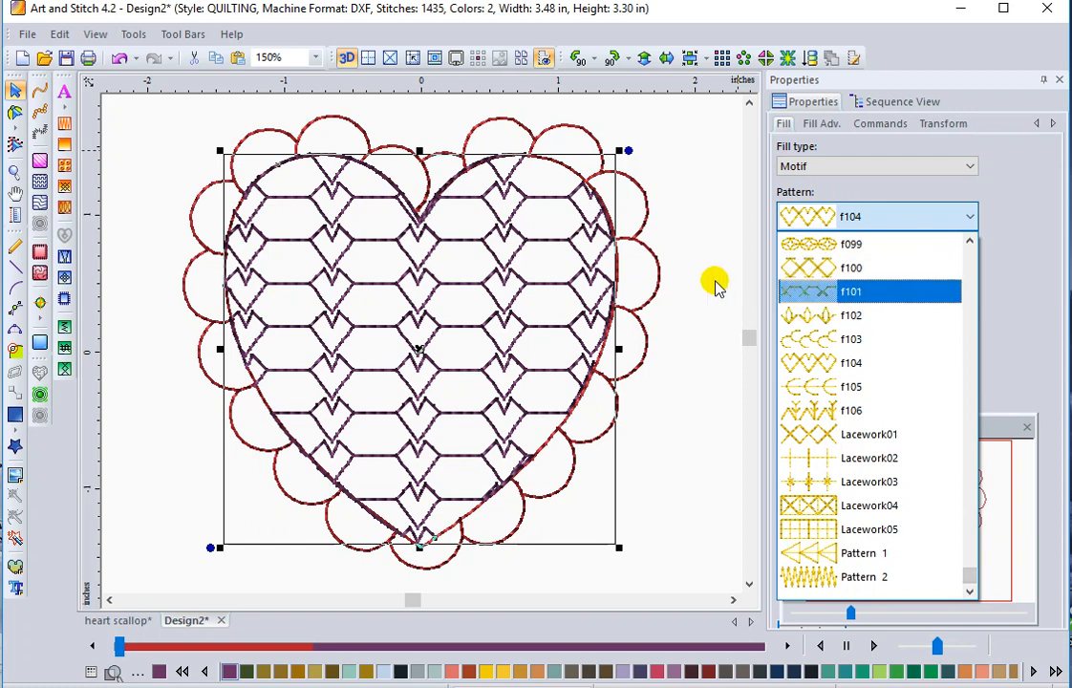
click(985, 291)
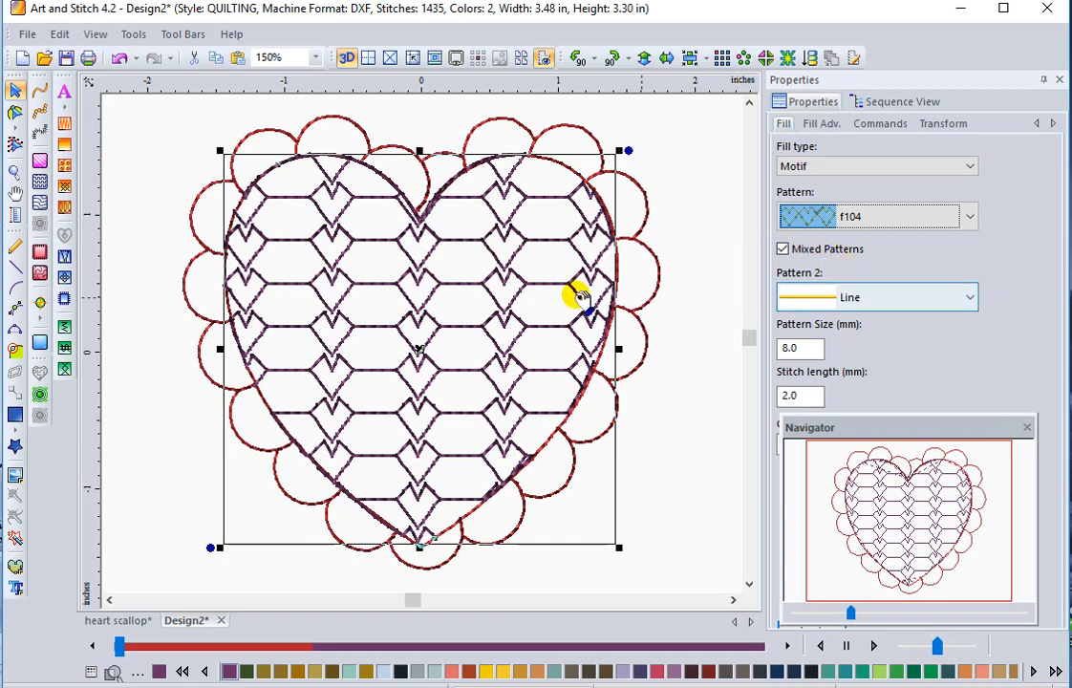
Set the quilted heart's second mixed motif pattern to 204, apply the fill and deselect the heart
click(914, 304)
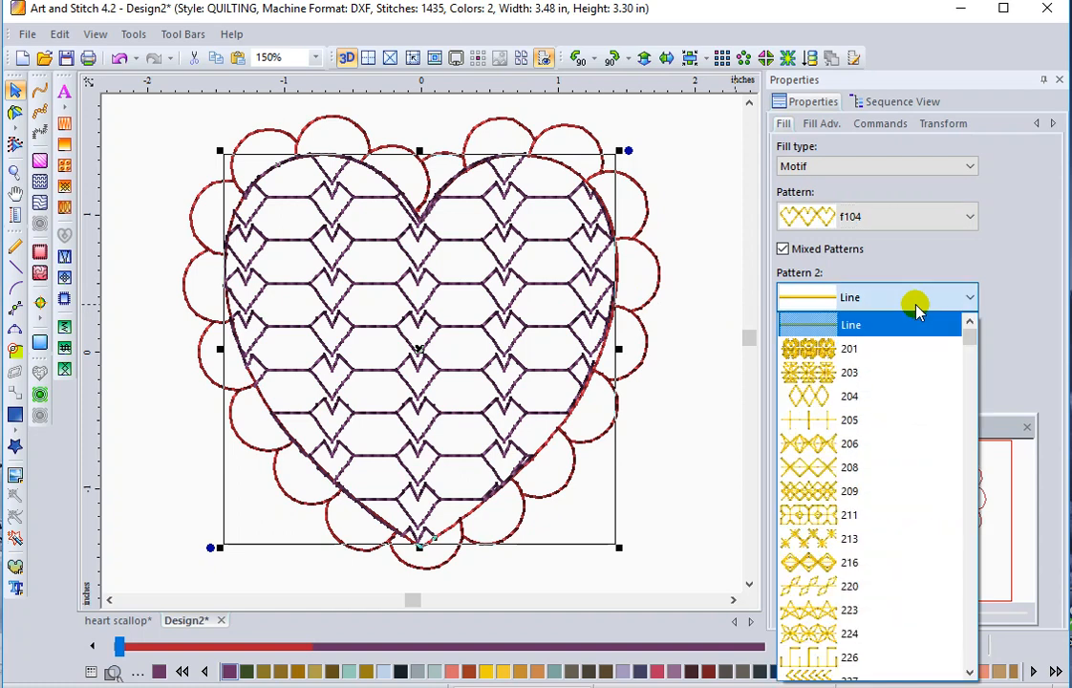
click(928, 395)
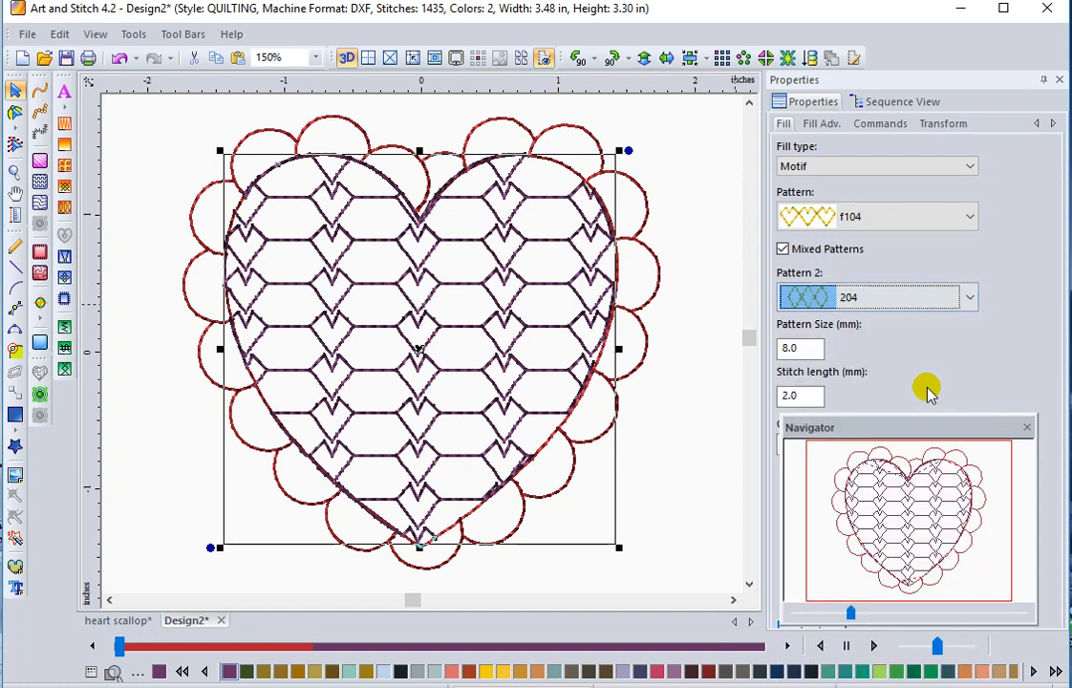
drag(926, 434, 1055, 235)
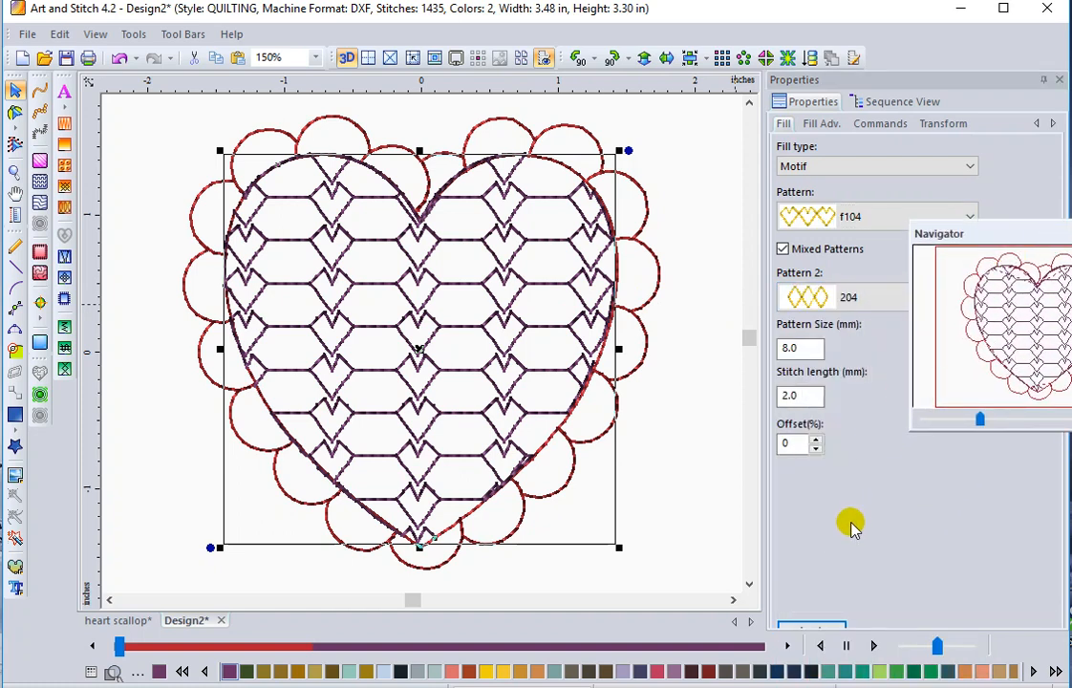
click(810, 627)
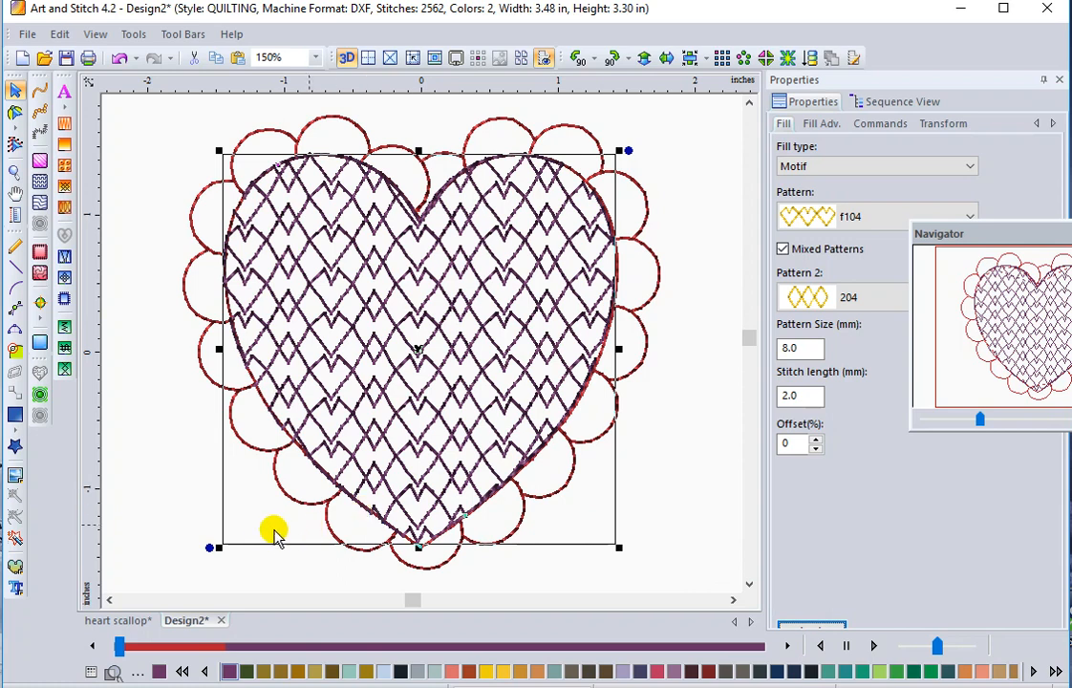
click(158, 517)
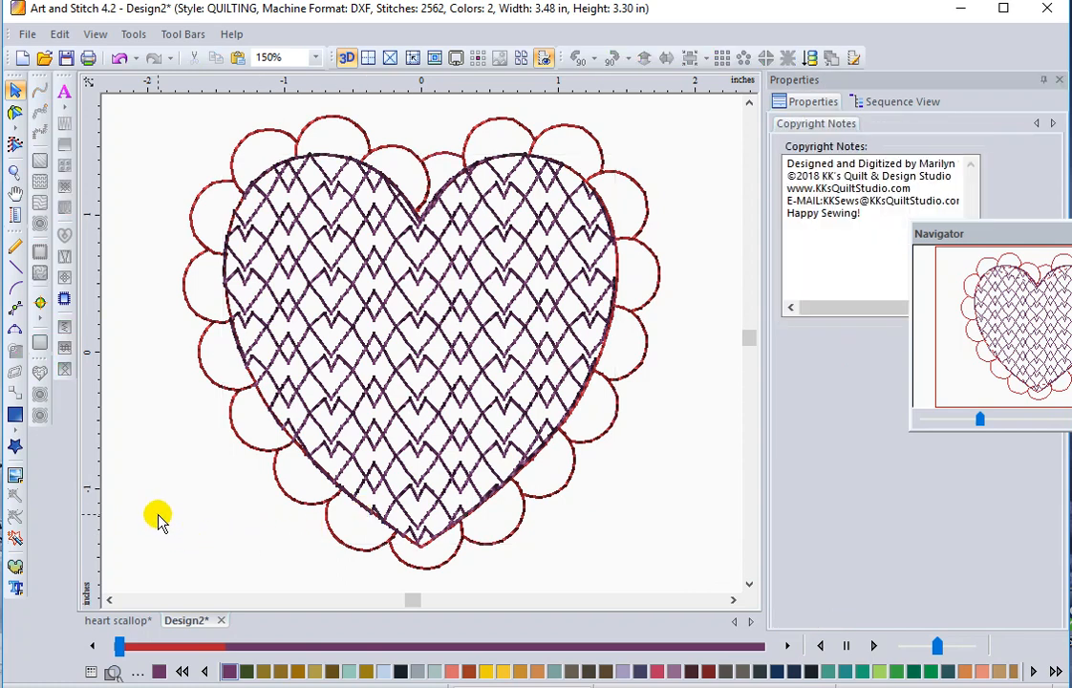